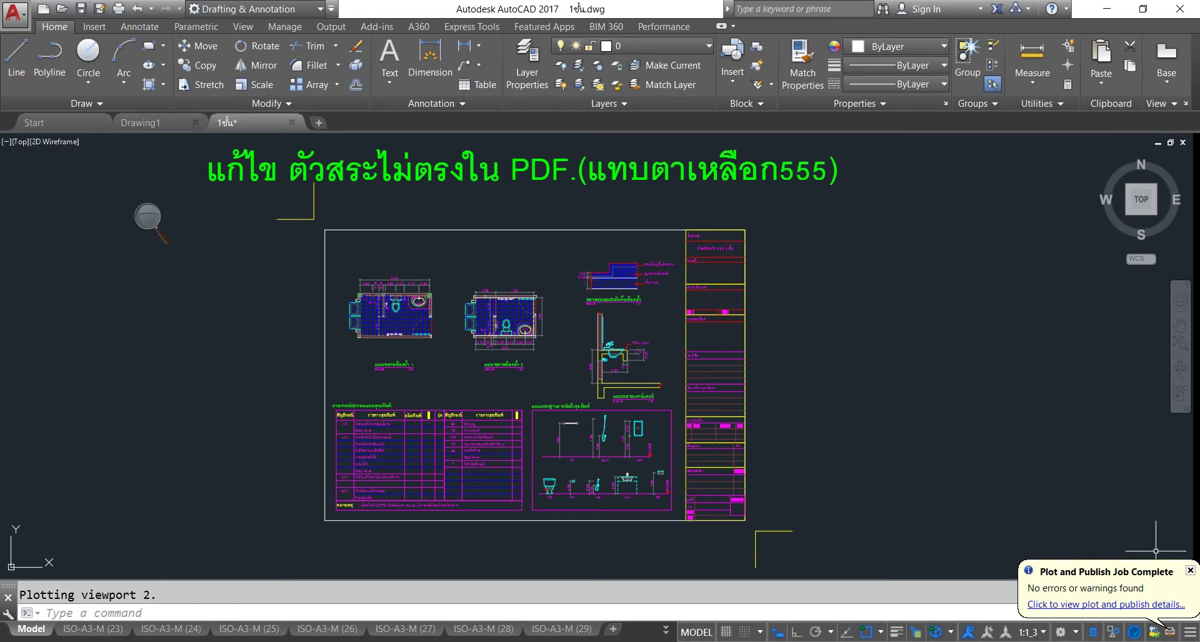
Step: Dismiss the plot-complete notice and start a plot of the model-space drawing
{"action": "left_click", "coordinate": [1190, 571]}
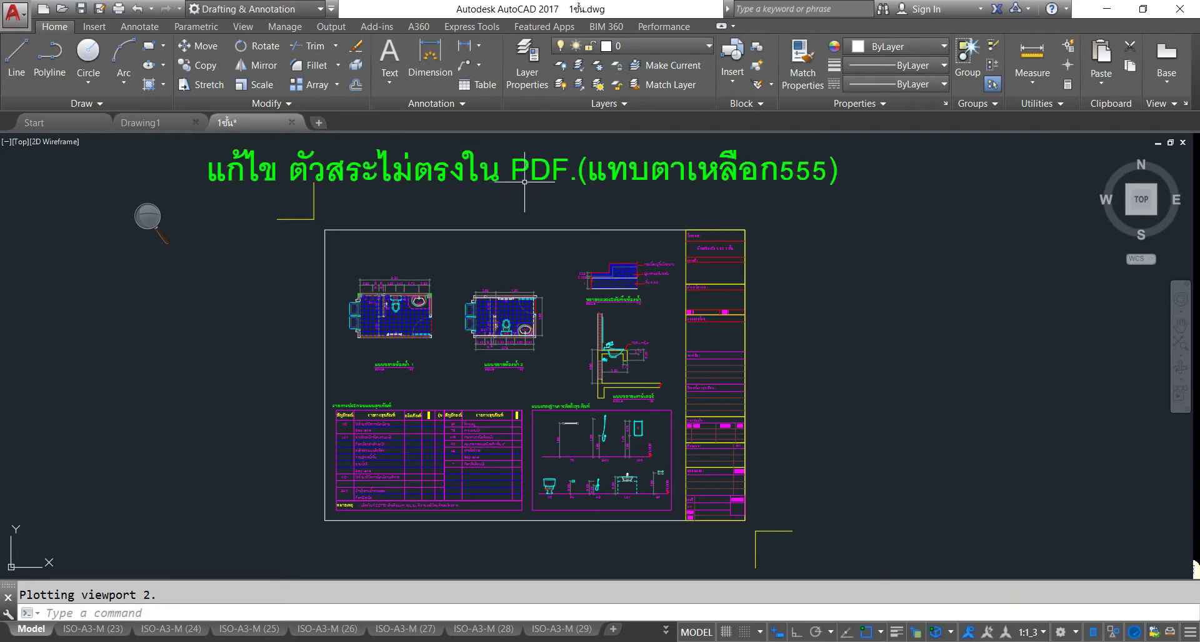
{"action": "left_click", "coordinate": [118, 9]}
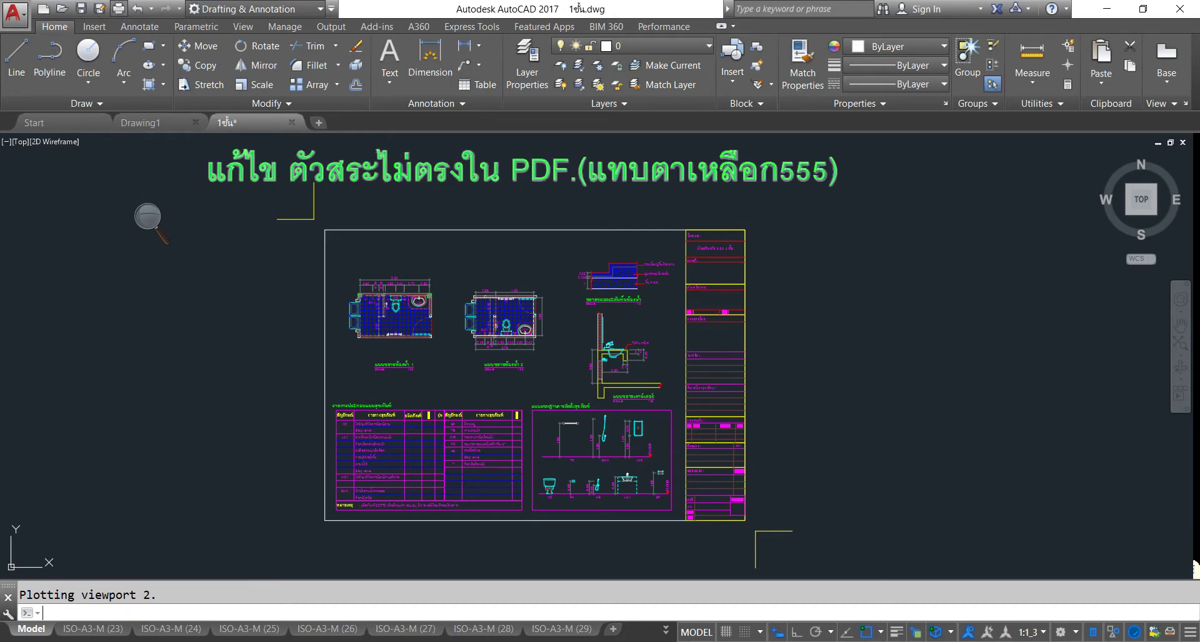
Step: Dismiss the plotter warning and close the model plot settings with no printer chosen
{"action": "left_click", "coordinate": [757, 252]}
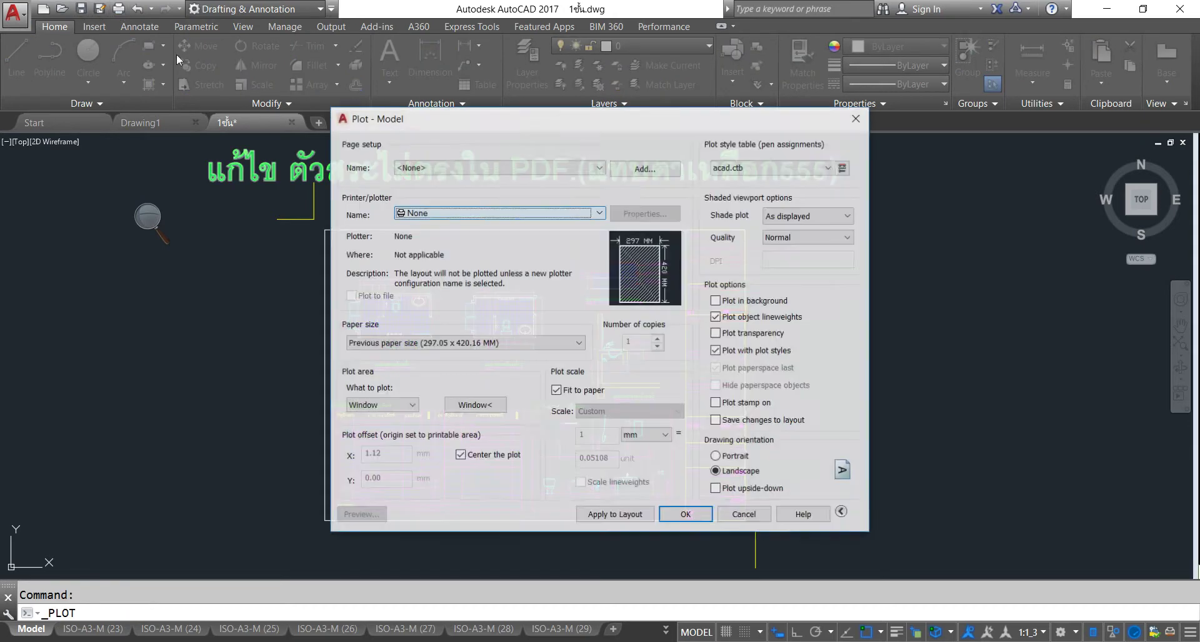
{"action": "left_click", "coordinate": [598, 214]}
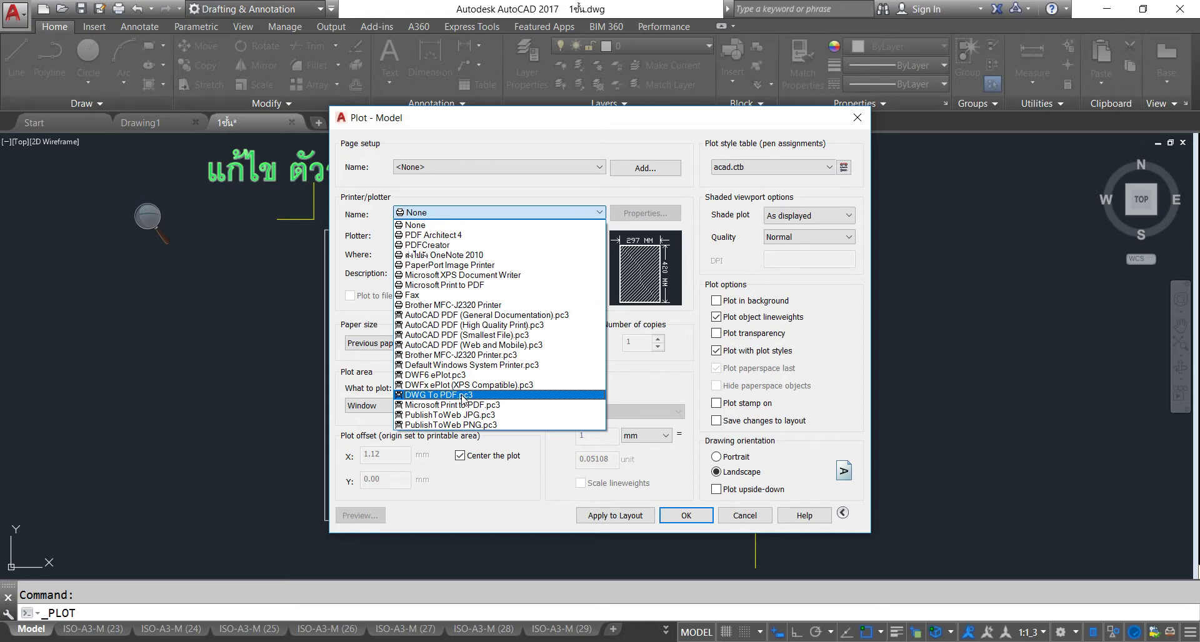
{"action": "left_click", "coordinate": [527, 125]}
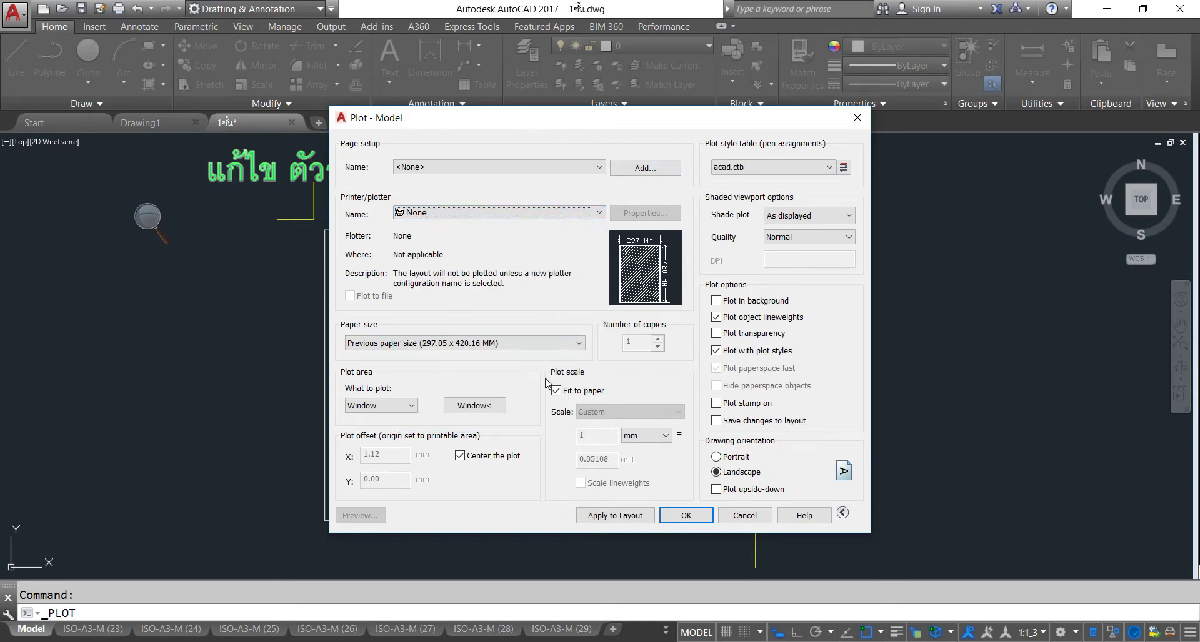
{"action": "left_click", "coordinate": [858, 118]}
Step: Switch to the ISO-A3-M (29) layout and reposition the sheet in view
{"action": "left_click", "coordinate": [562, 630]}
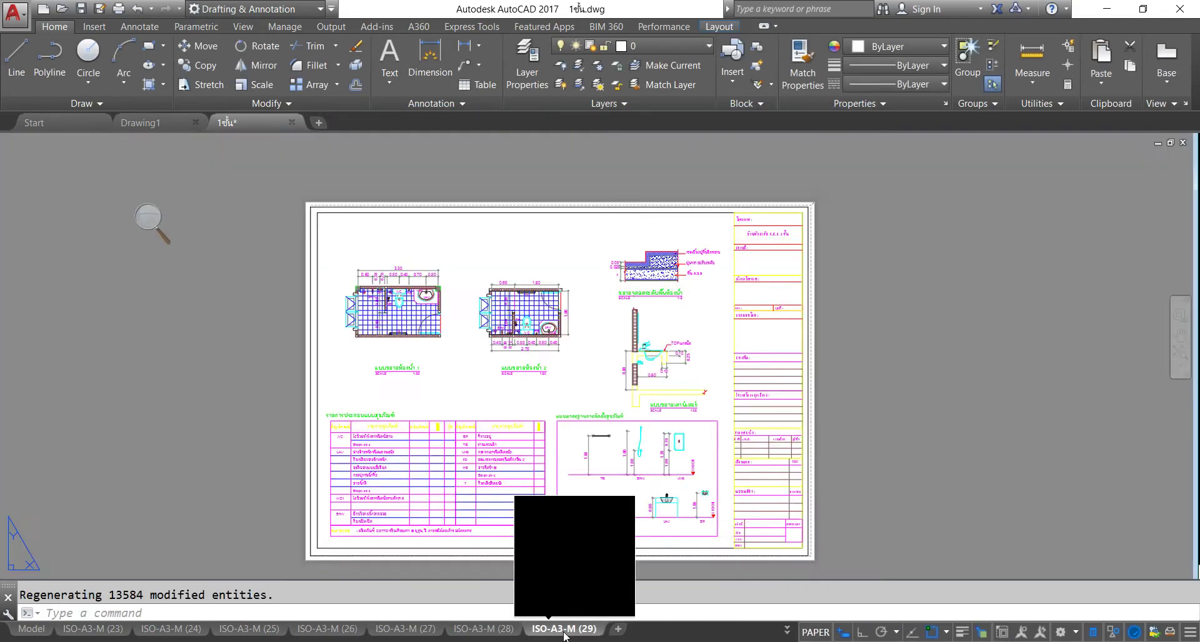
{"action": "scroll", "coordinate": [702, 407], "scroll_direction": "up", "scroll_amount": 5}
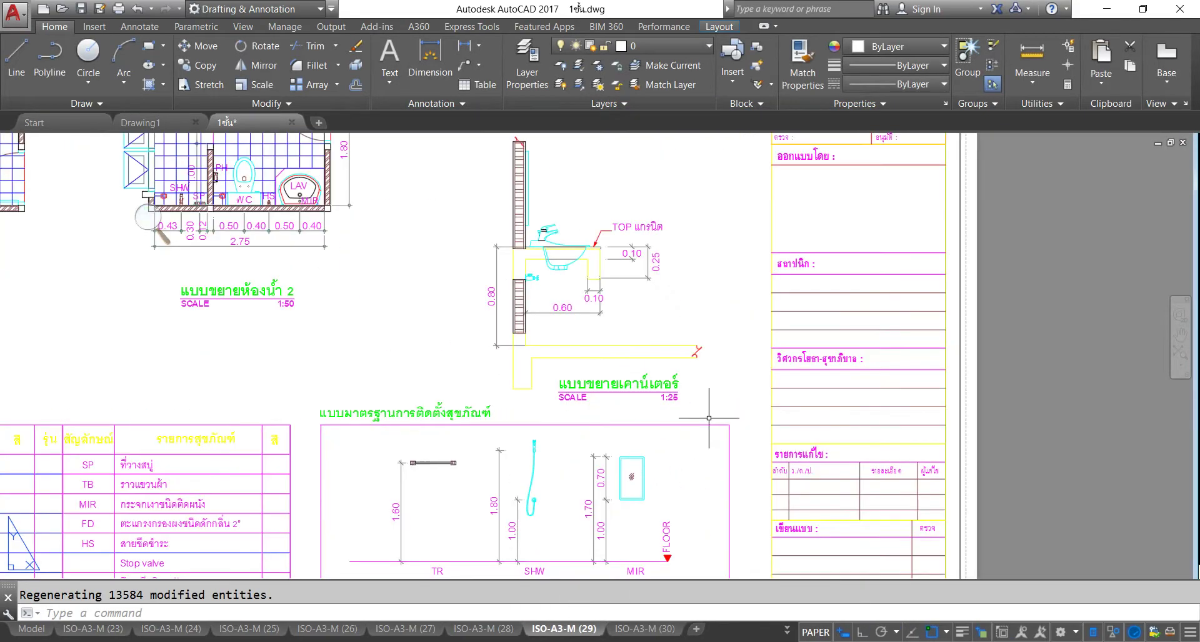
{"action": "scroll", "coordinate": [702, 407], "scroll_direction": "down", "scroll_amount": 5}
{"action": "scroll", "coordinate": [545, 420], "scroll_direction": "up", "scroll_amount": 2}
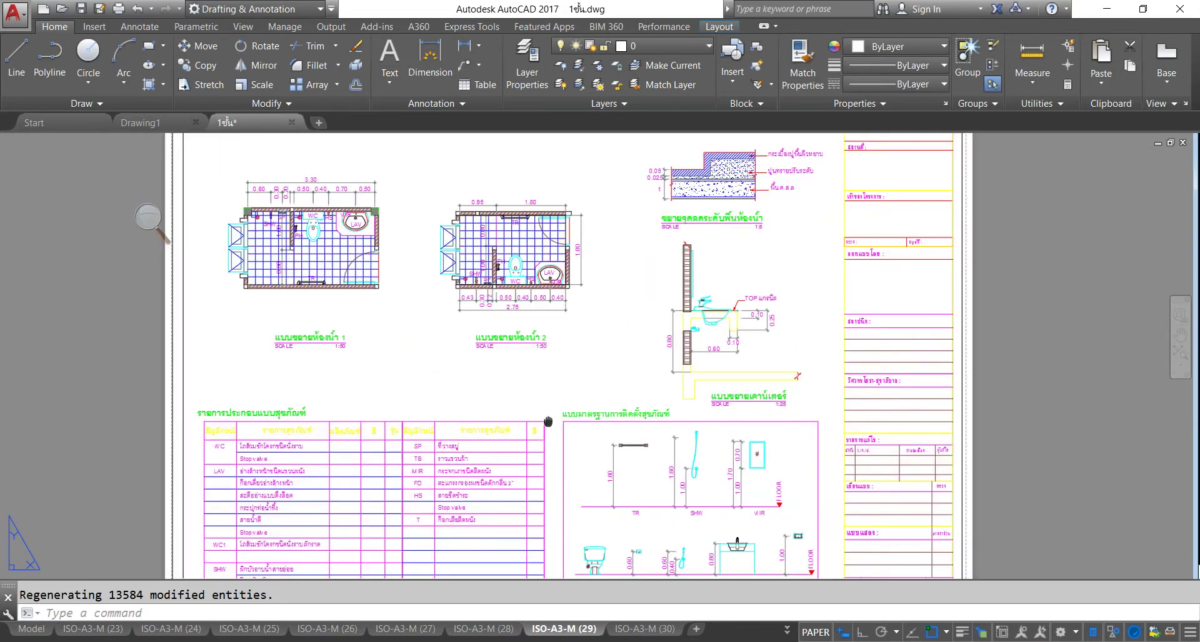
{"action": "scroll", "coordinate": [545, 420], "scroll_direction": "down", "scroll_amount": 1}
{"action": "scroll", "coordinate": [582, 417], "scroll_direction": "down", "scroll_amount": 2}
{"action": "middle_click_drag", "start_coordinate": [585, 417], "coordinate": [587, 376]}
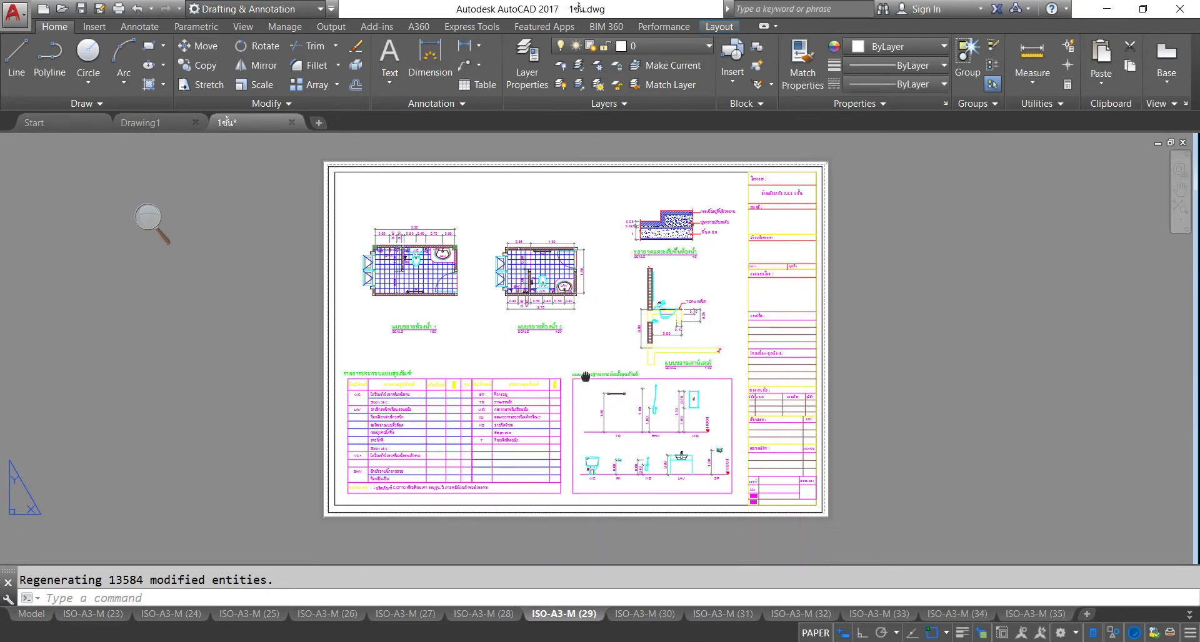
Step: Set the layout to plot on PDFCreator, apply it to the layout, and preview
{"action": "left_click", "coordinate": [125, 10]}
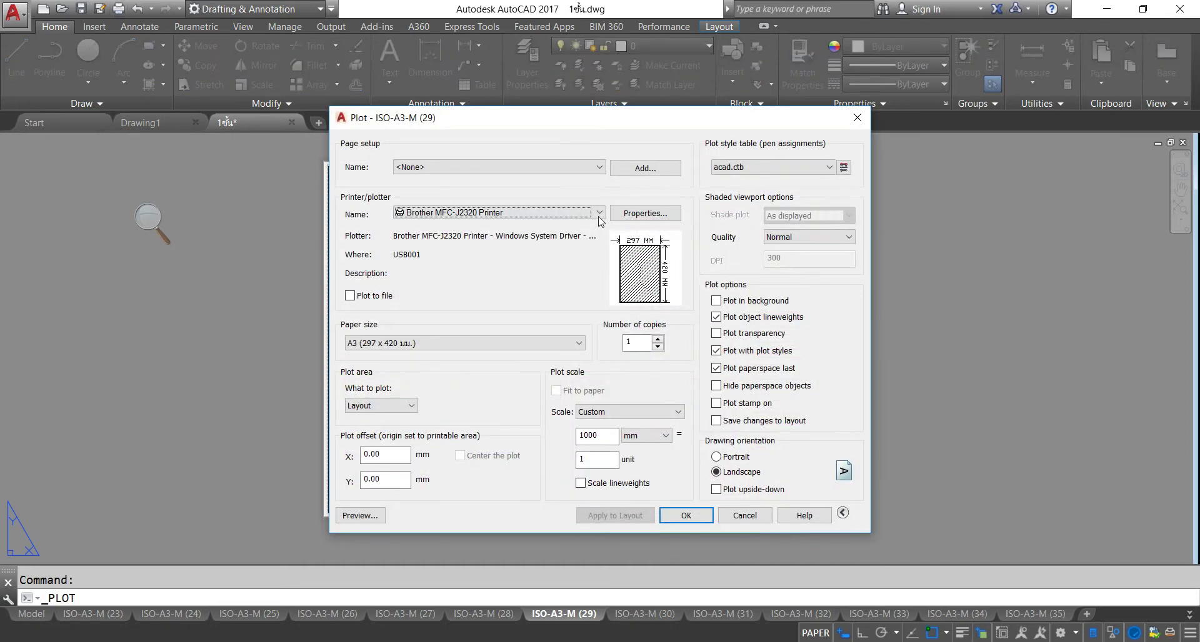
{"action": "left_click", "coordinate": [599, 213]}
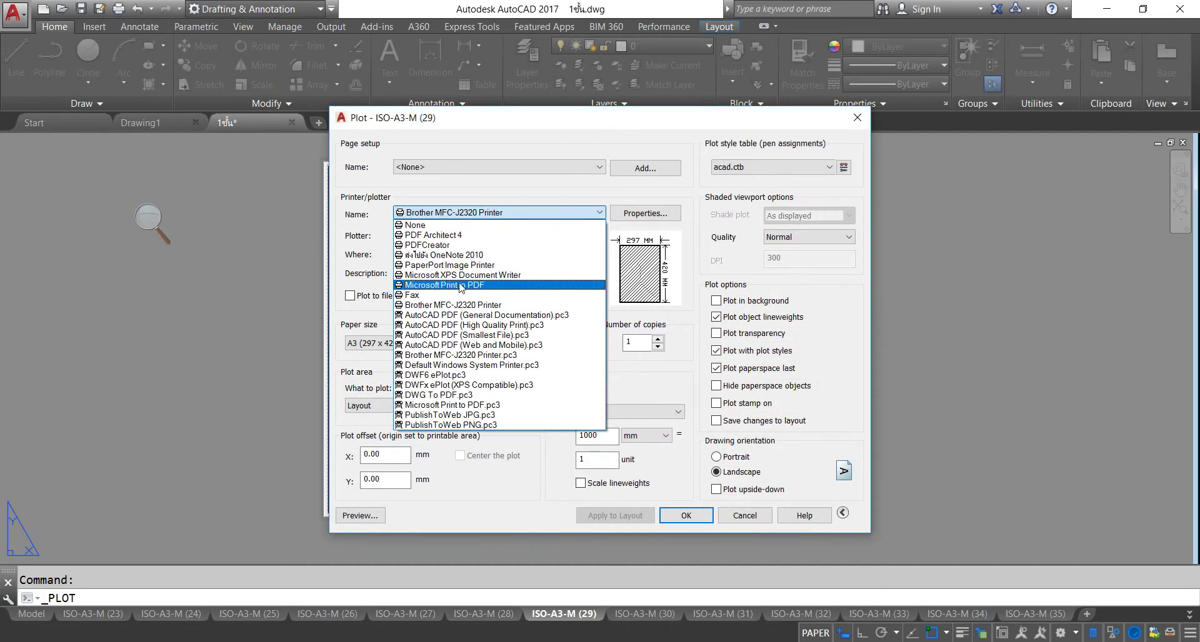
{"action": "left_click", "coordinate": [453, 245]}
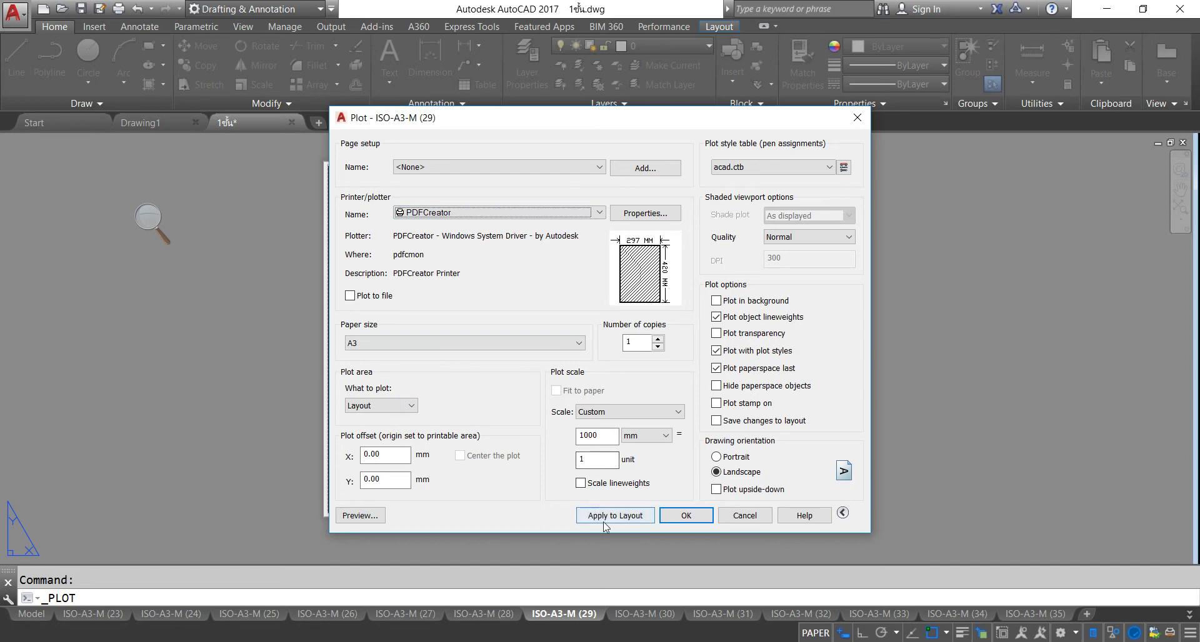
{"action": "left_click", "coordinate": [605, 518]}
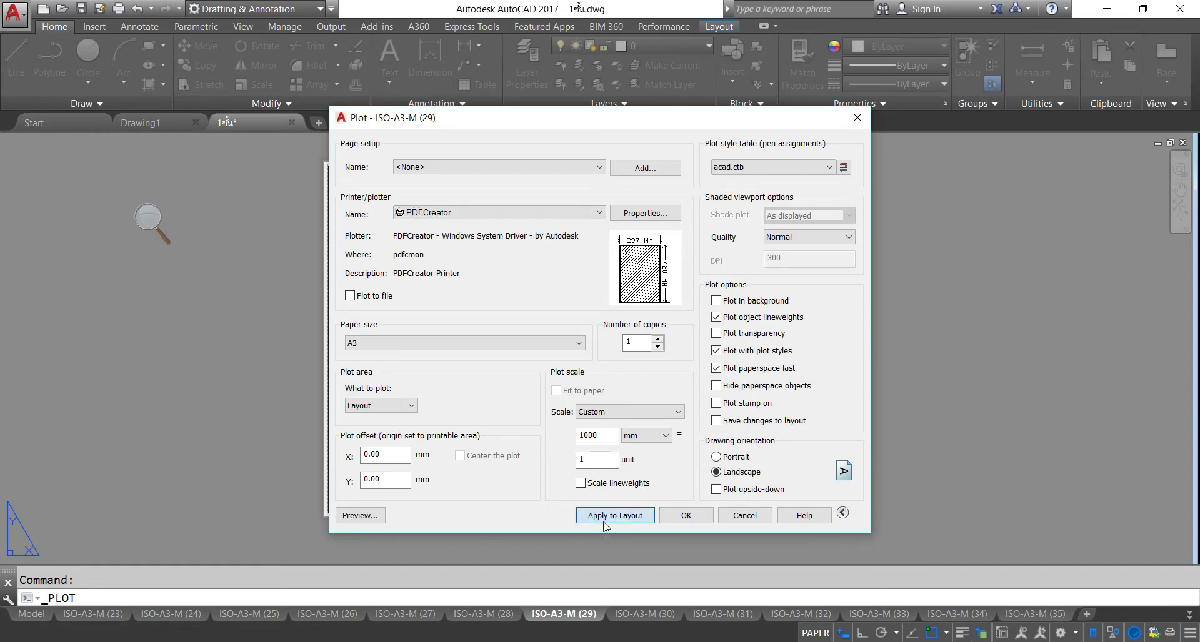
{"action": "left_click", "coordinate": [378, 517]}
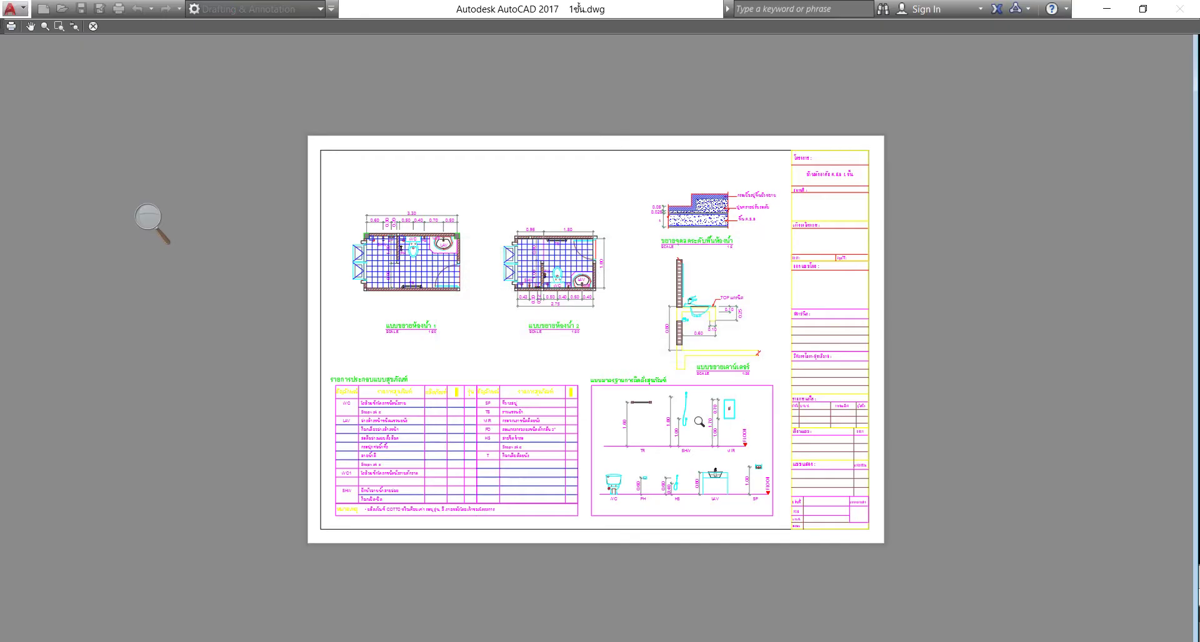
Step: Plot the ISO-A3-M (29) sheet from the preview
{"action": "scroll", "coordinate": [642, 385], "scroll_direction": "up", "scroll_amount": 7}
{"action": "scroll", "coordinate": [653, 363], "scroll_direction": "up", "scroll_amount": 3}
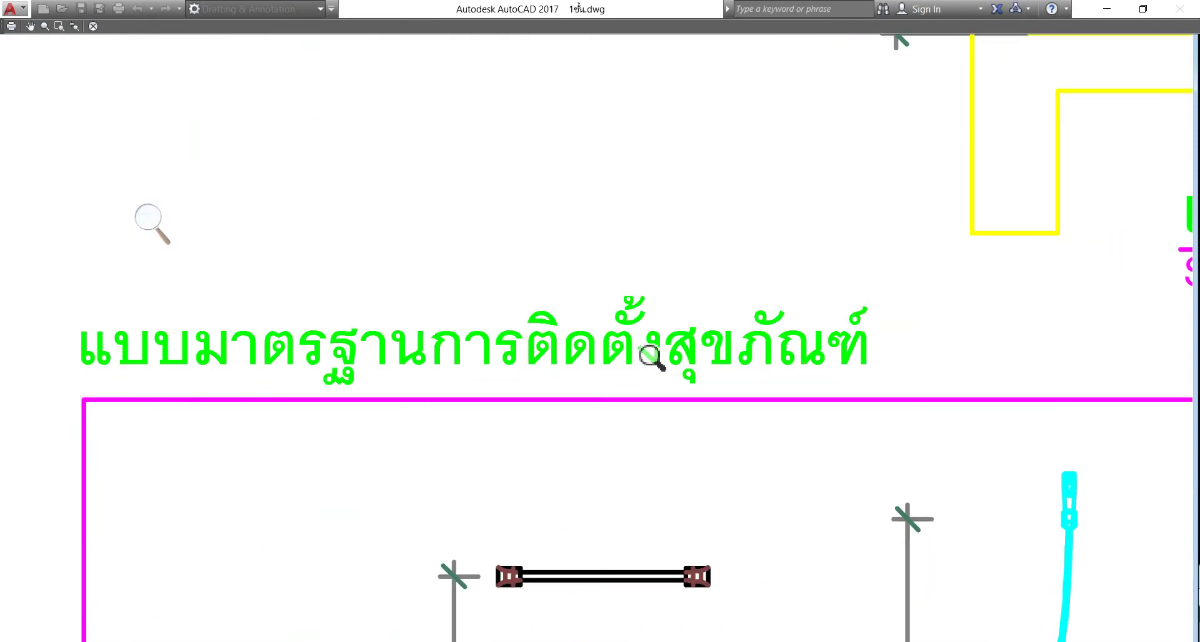
{"action": "scroll", "coordinate": [657, 430], "scroll_direction": "down", "scroll_amount": 10}
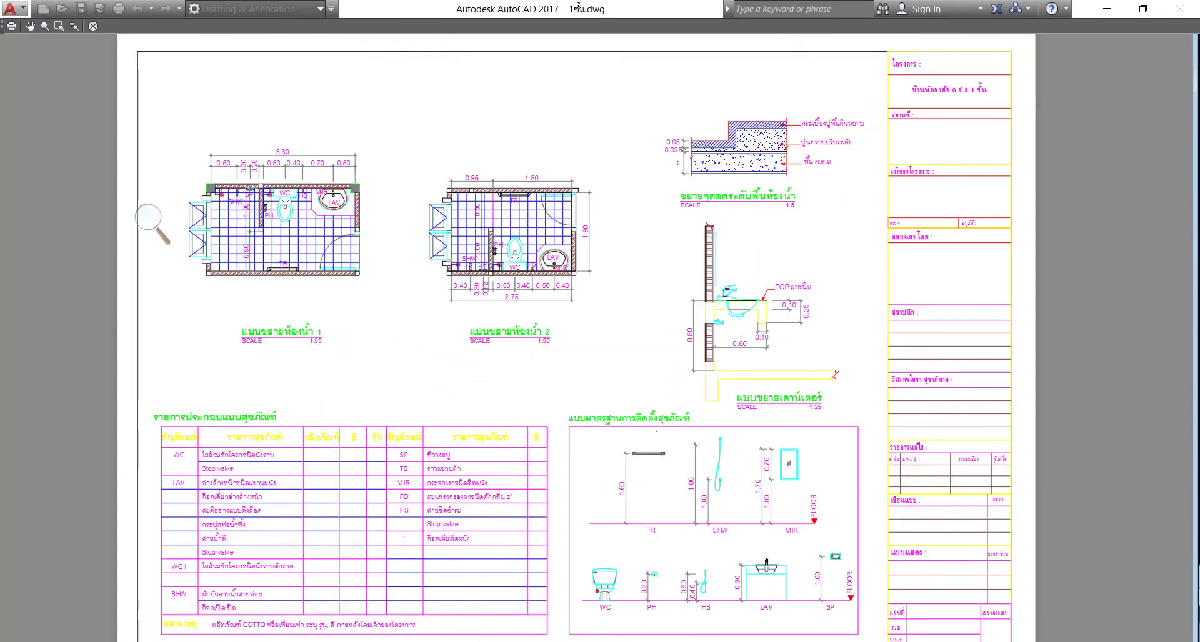
{"action": "scroll", "coordinate": [657, 432], "scroll_direction": "down", "scroll_amount": 3}
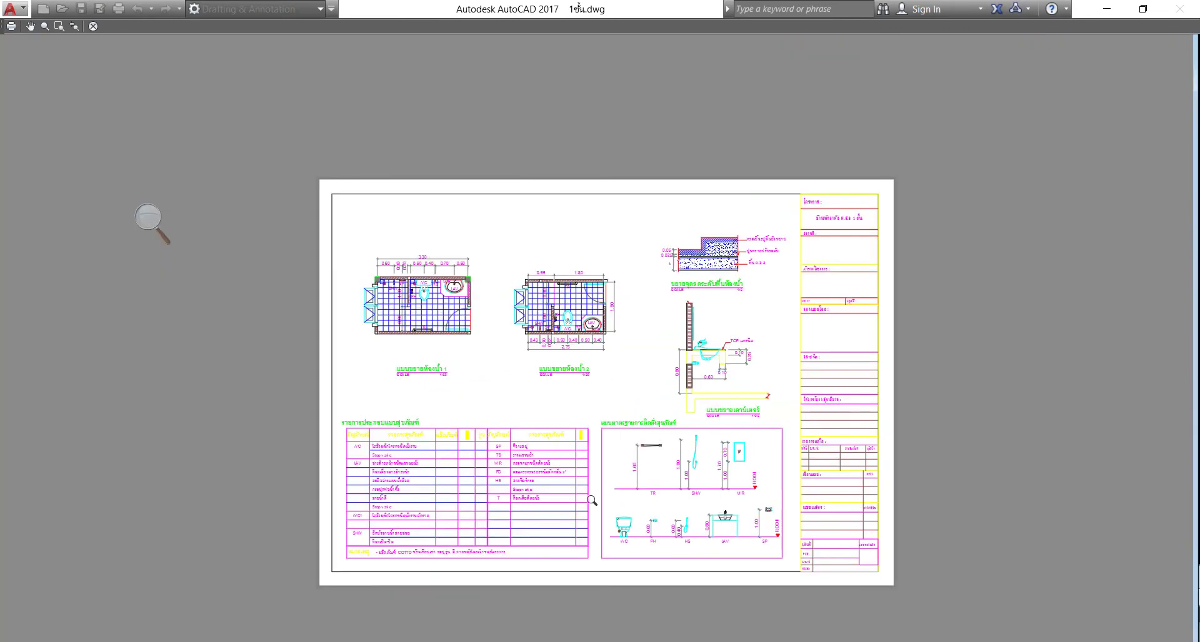
{"action": "right_click", "coordinate": [377, 222]}
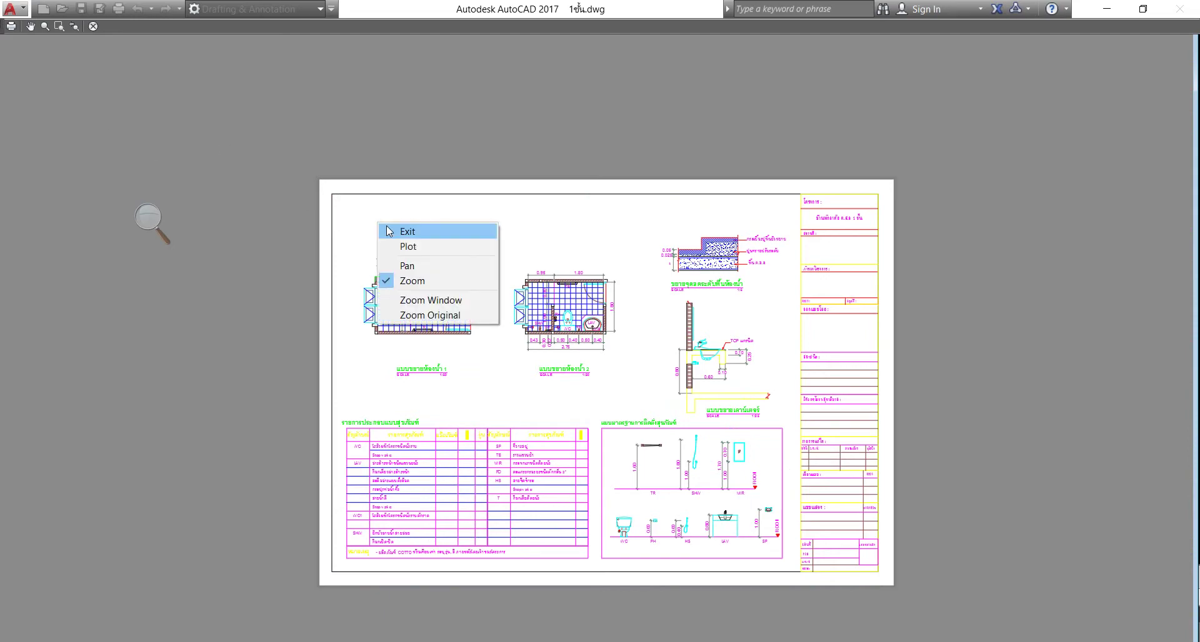
{"action": "left_click", "coordinate": [430, 245]}
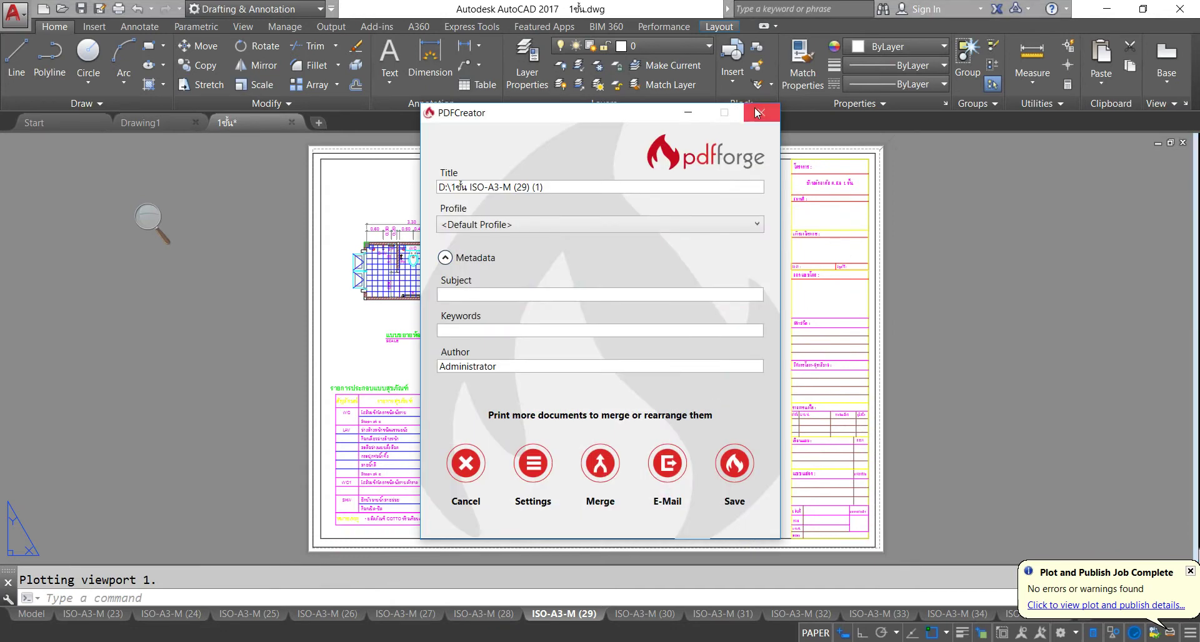
Step: Save the PDF in PDFCreator with the title '1ชั้น ISO-A3-M (29)'
{"action": "left_click", "coordinate": [565, 187]}
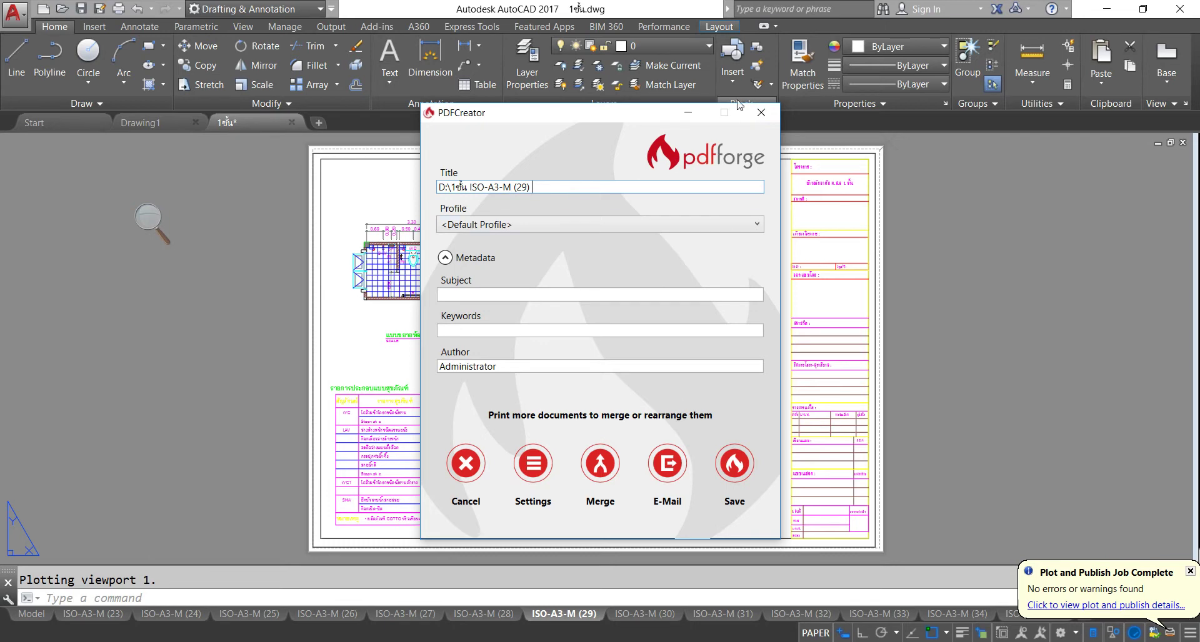
{"action": "left_click", "coordinate": [734, 463]}
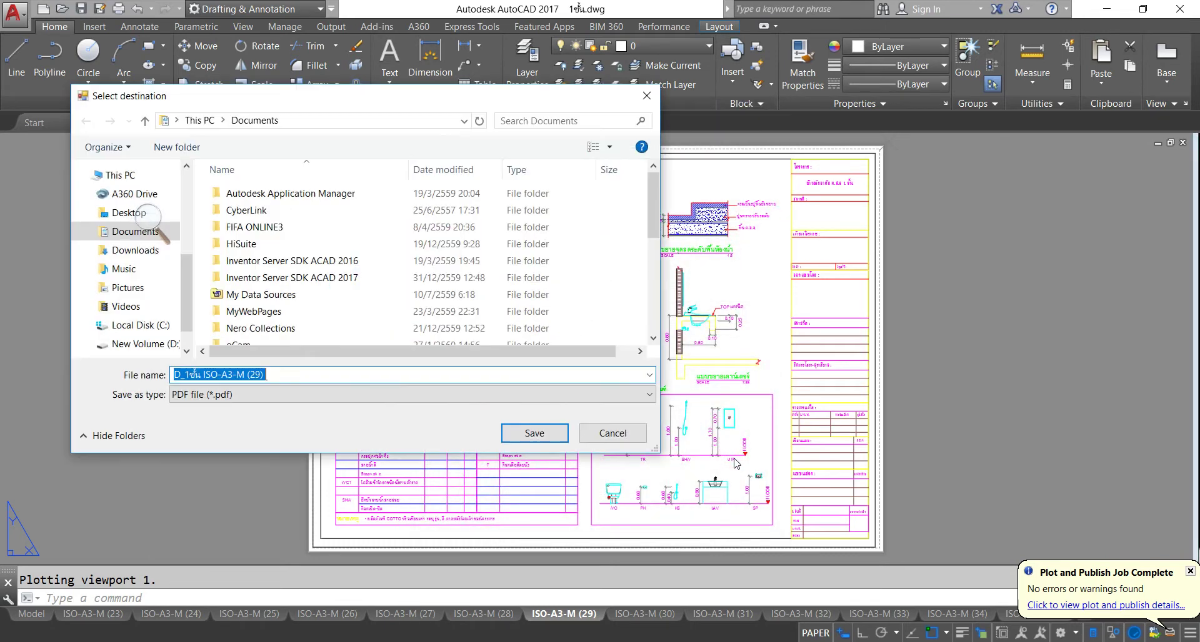
{"action": "left_click", "coordinate": [524, 436]}
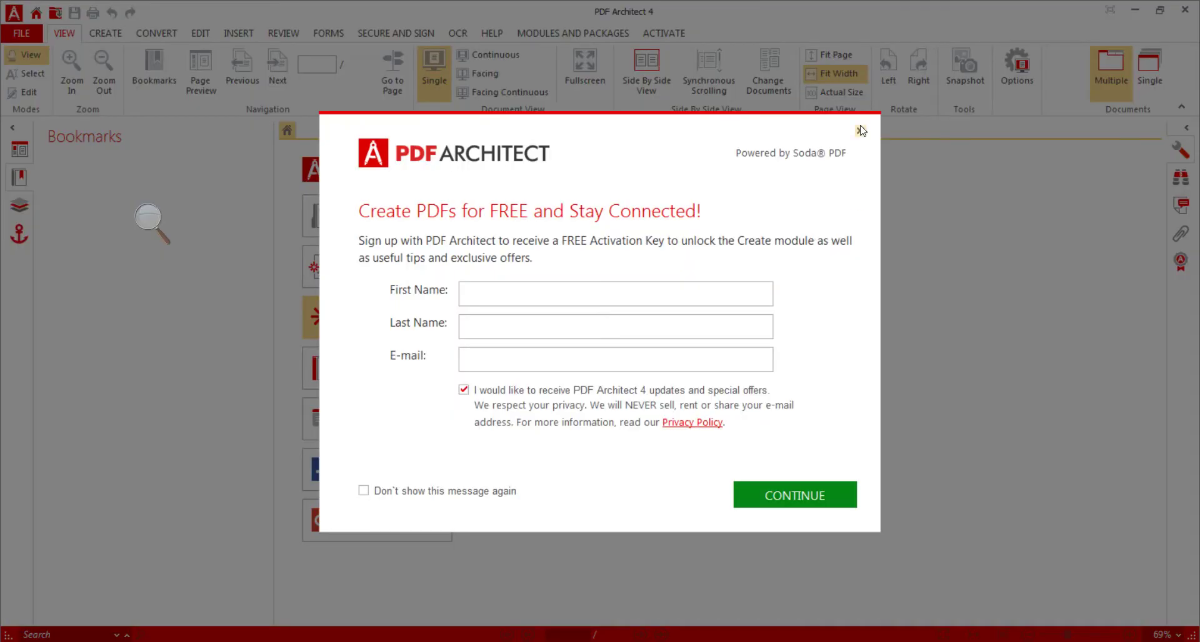
Step: Dismiss PDF Architect's prompts, inspect the plotted Thai text, then close the viewer
{"action": "left_click", "coordinate": [860, 131]}
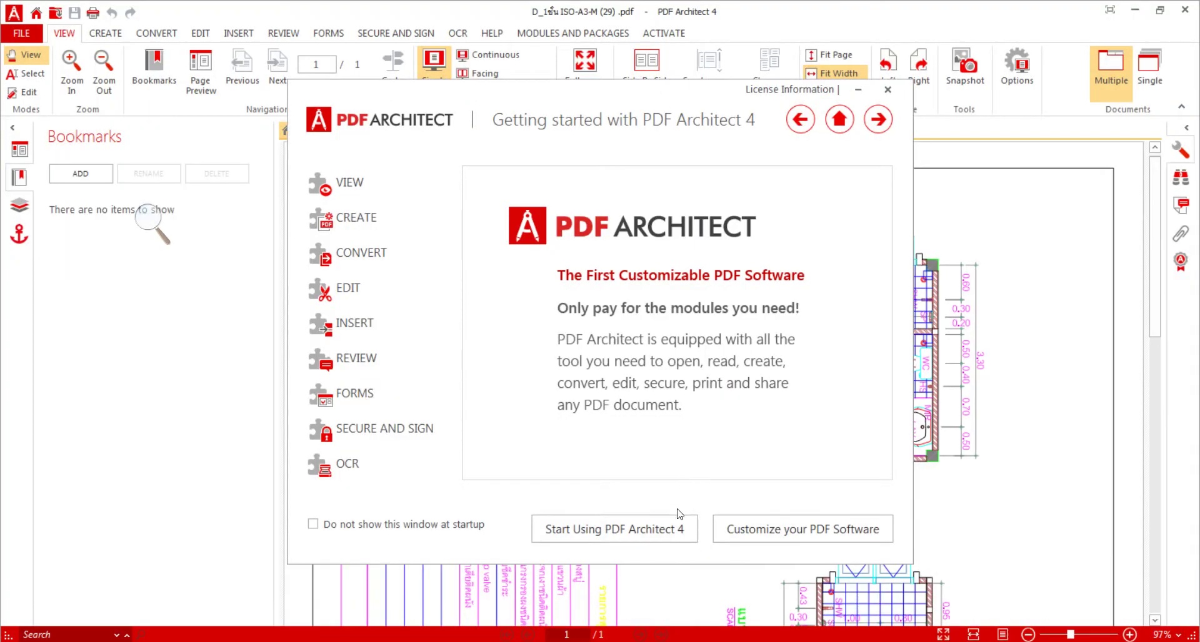
{"action": "left_click", "coordinate": [888, 90]}
{"action": "scroll", "coordinate": [706, 325], "scroll_direction": "down", "scroll_amount": 3}
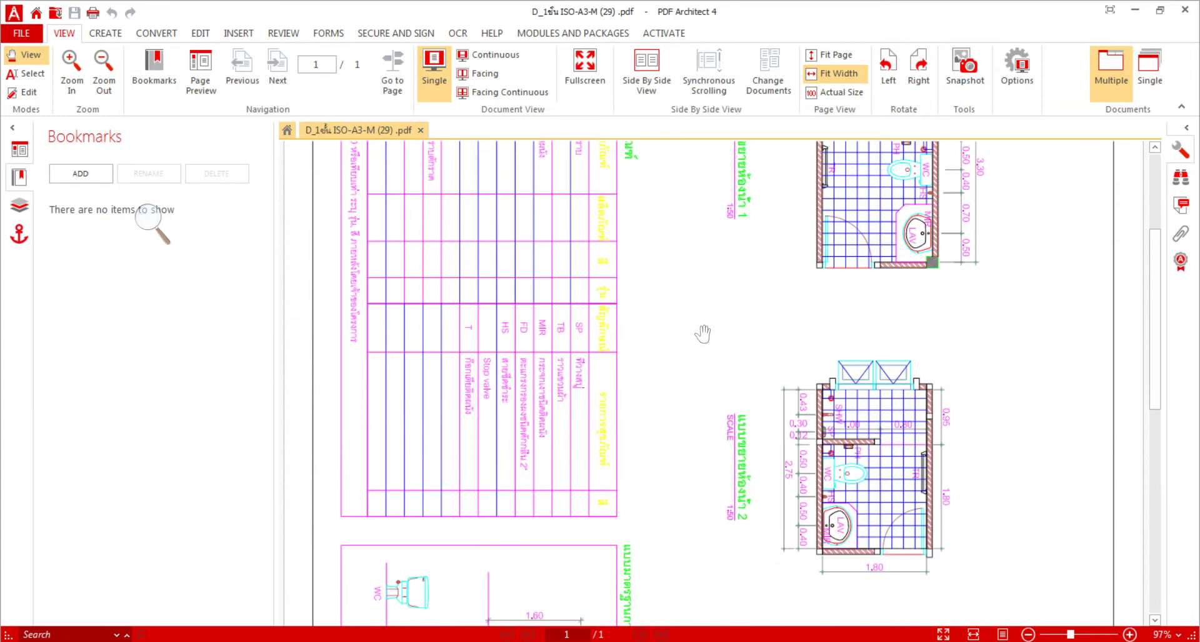
{"action": "scroll", "coordinate": [756, 437], "scroll_direction": "down", "scroll_amount": 2}
{"action": "scroll", "coordinate": [758, 439], "scroll_direction": "down", "scroll_amount": 2}
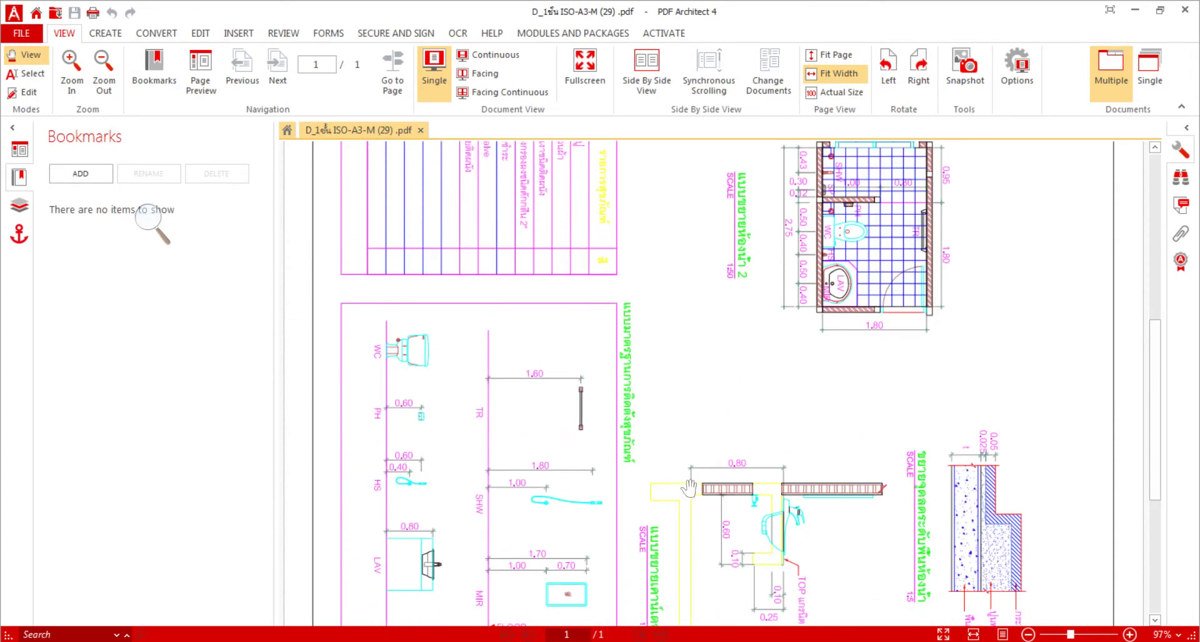
{"action": "scroll", "coordinate": [687, 487], "scroll_direction": "down", "scroll_amount": 2}
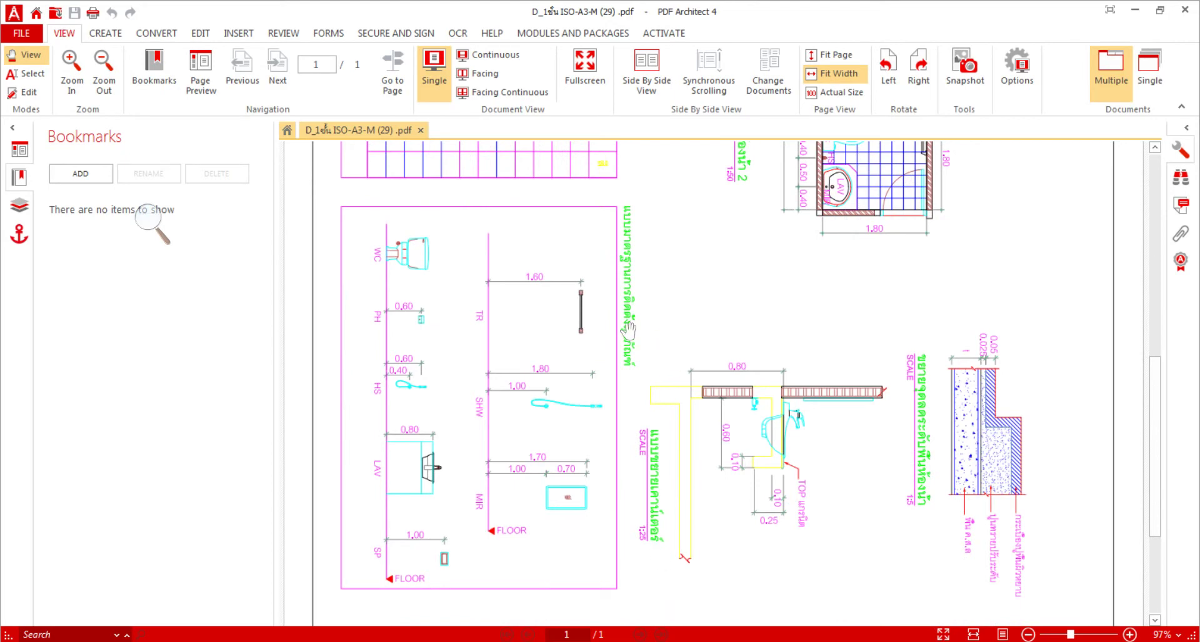
{"action": "left_click_drag", "start_coordinate": [628, 329], "coordinate": [632, 379]}
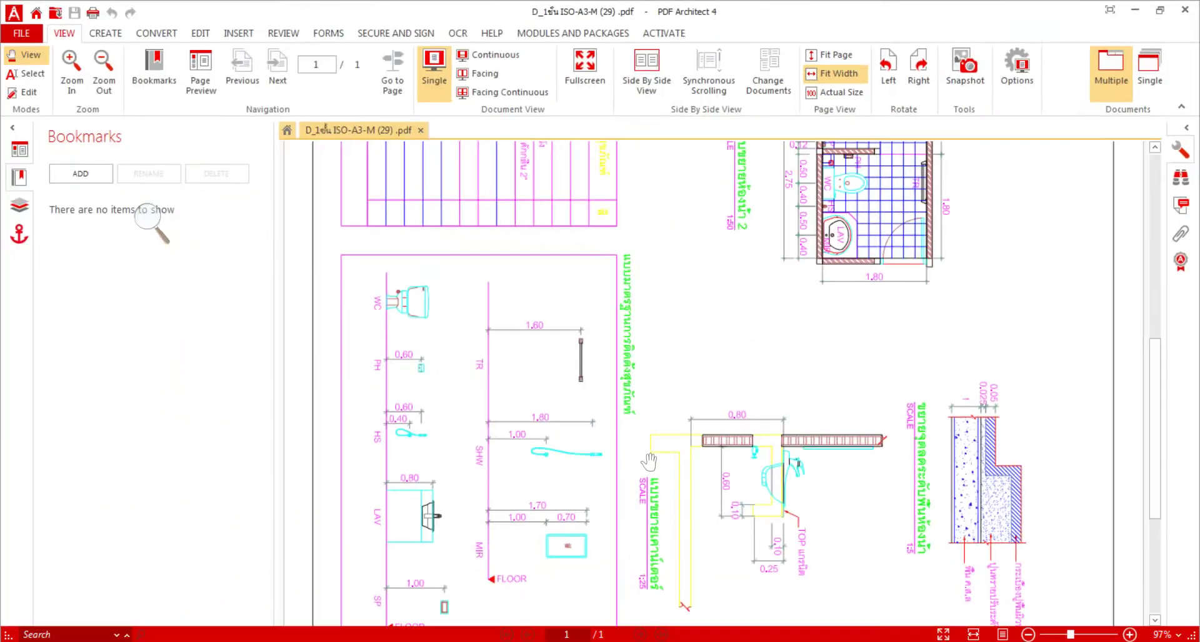
{"action": "left_click", "coordinate": [1184, 10]}
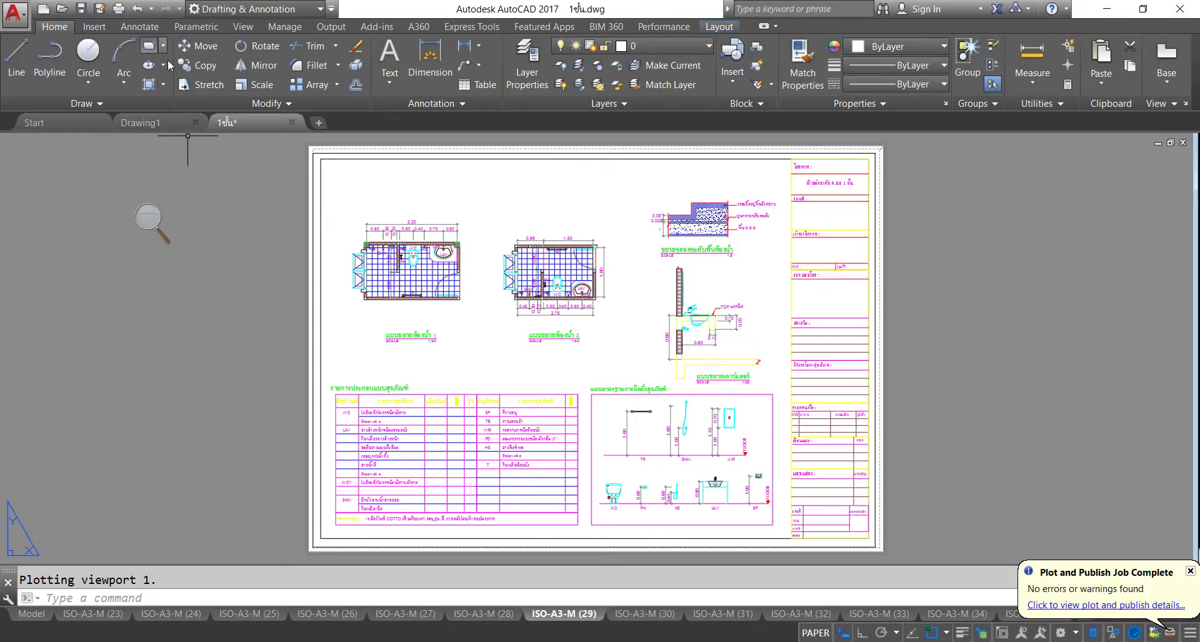
Step: Plot via PDFCreator with TrueType as text in a temporary PC3, applied to the layout
{"action": "left_click", "coordinate": [119, 9]}
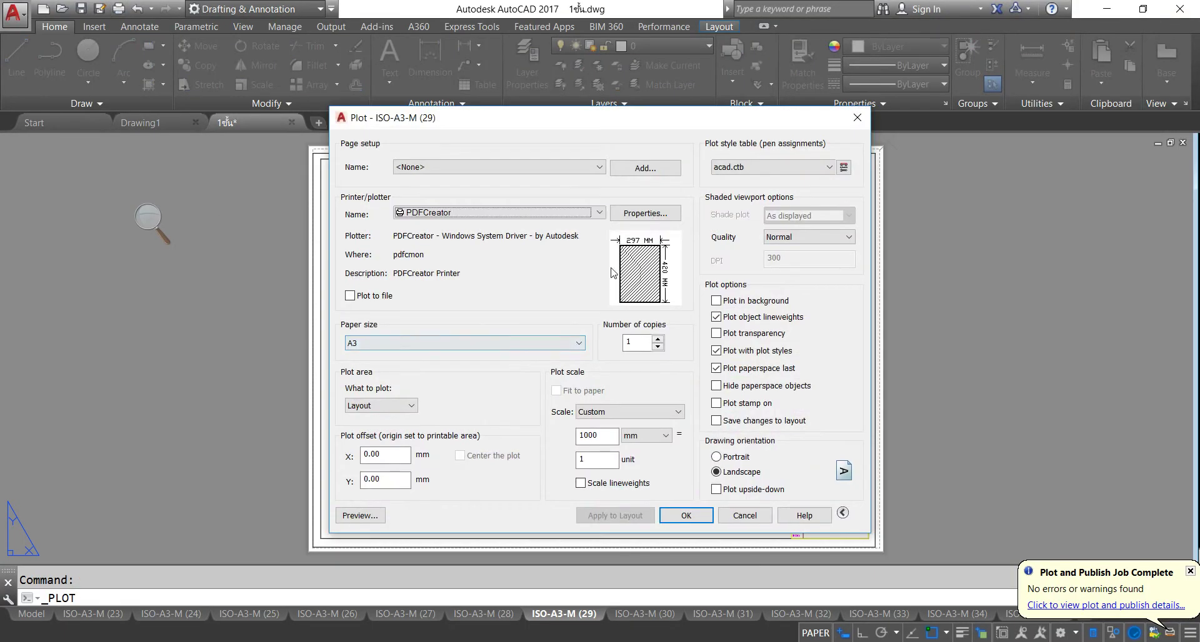
{"action": "left_click", "coordinate": [650, 215]}
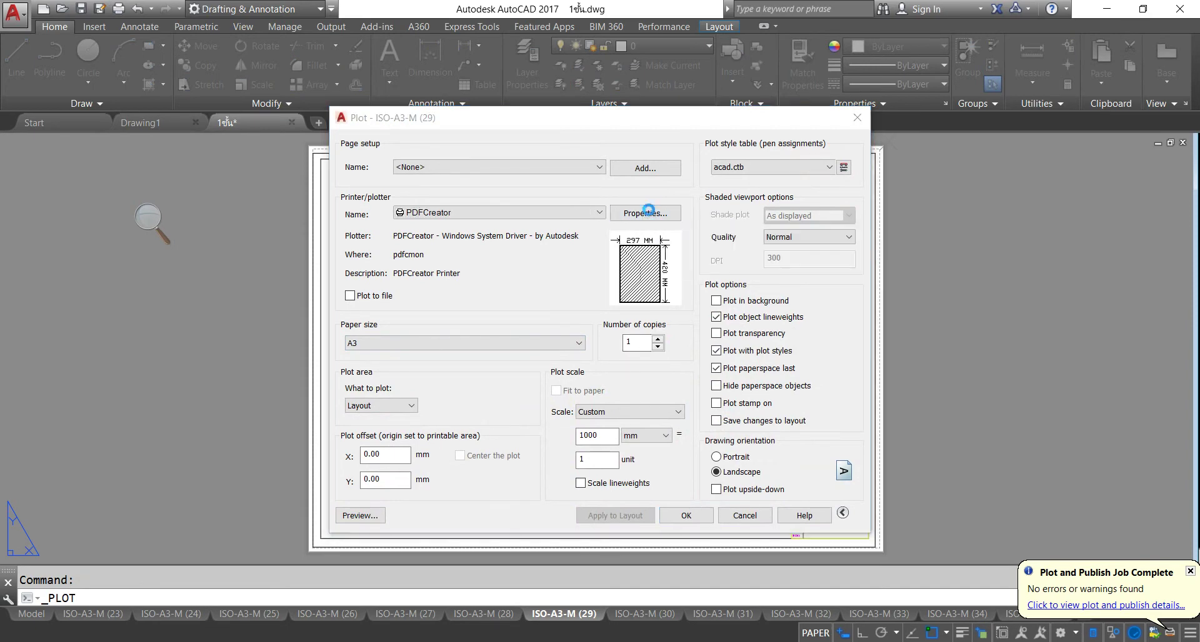
{"action": "double_click", "coordinate": [588, 246]}
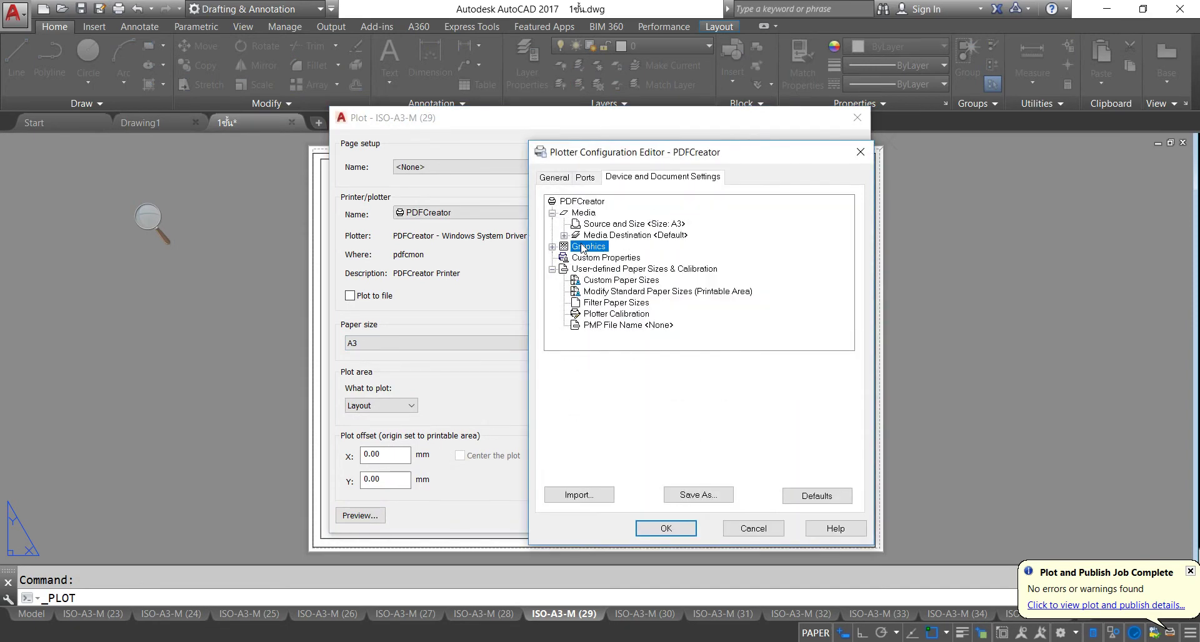
{"action": "left_click", "coordinate": [604, 285]}
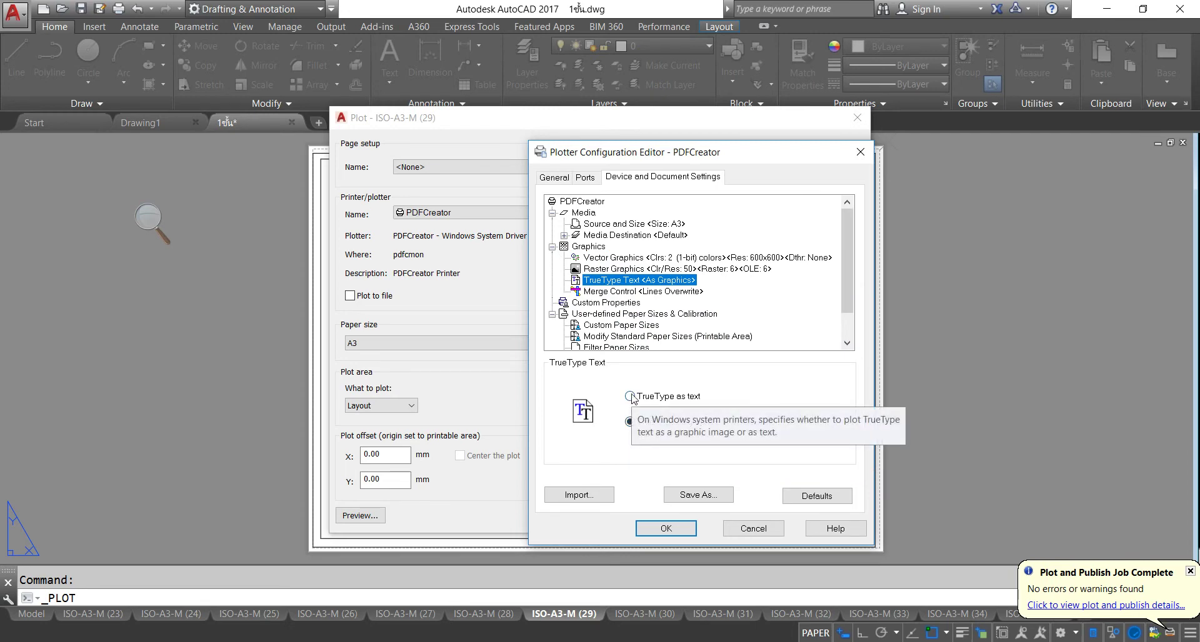
{"action": "left_click", "coordinate": [630, 396]}
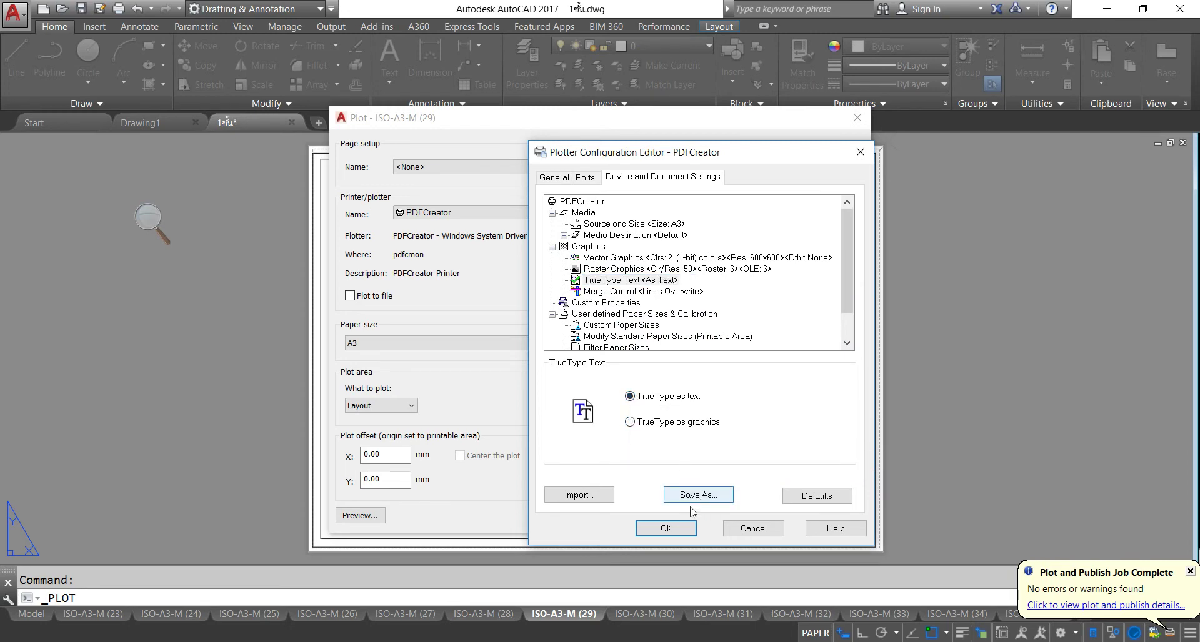
{"action": "left_click", "coordinate": [667, 529]}
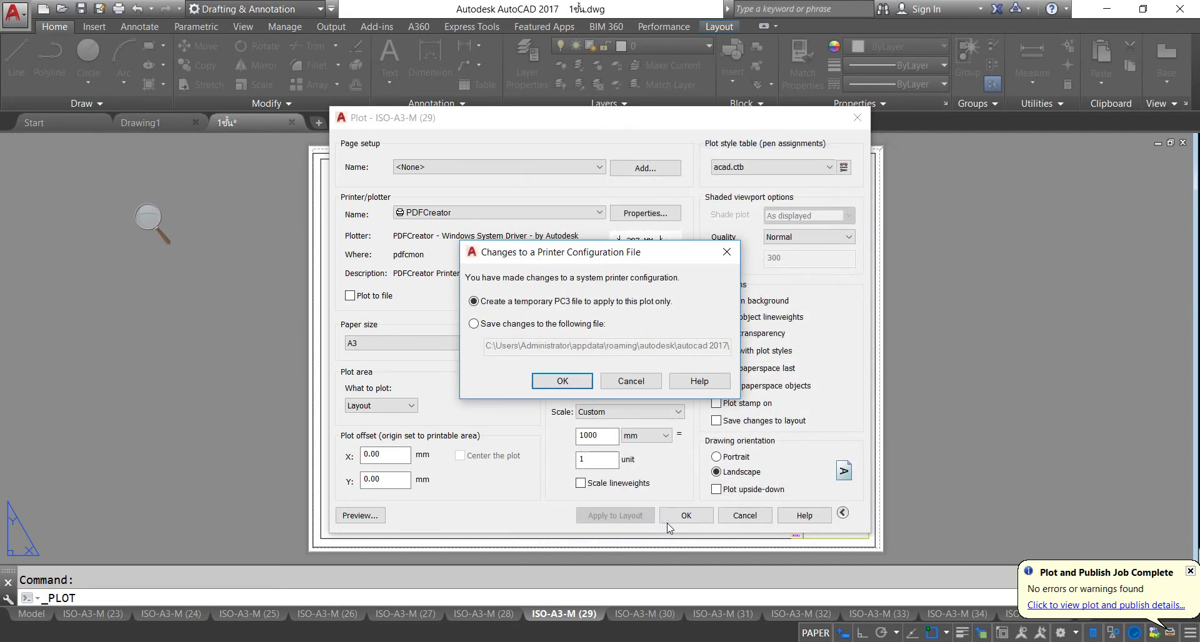
{"action": "left_click", "coordinate": [568, 380]}
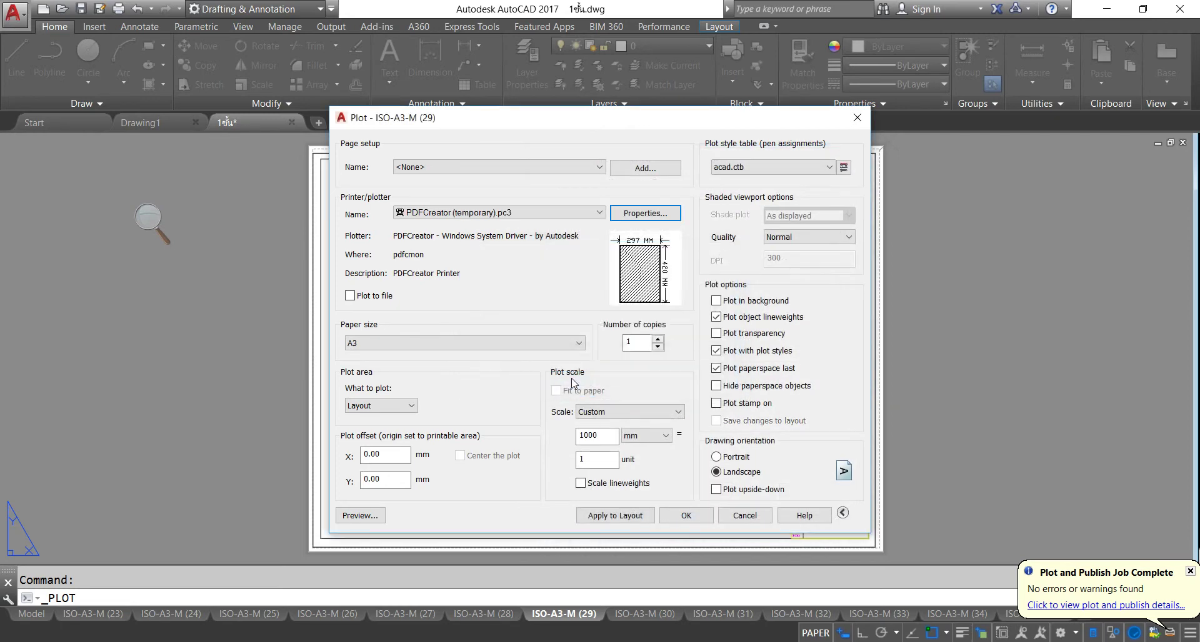
{"action": "left_click", "coordinate": [590, 518]}
{"action": "left_click", "coordinate": [686, 516]}
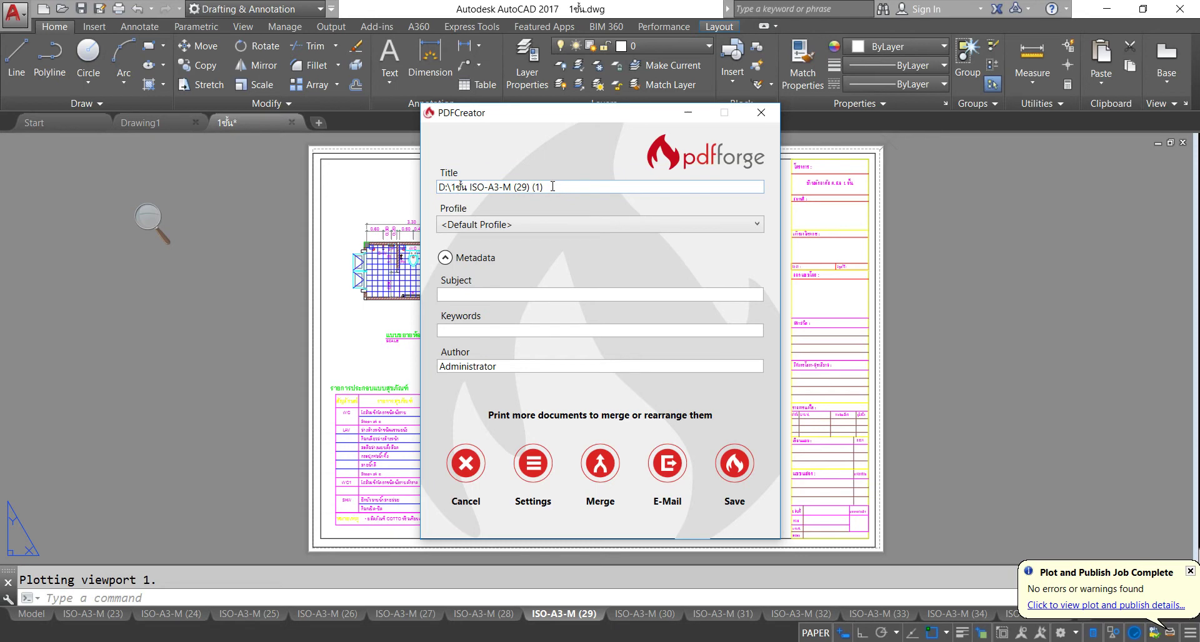
Step: Save the replotted PDF in Documents as 'D_1ชั้น ISO-A3-M (29) (1)'
{"action": "left_click", "coordinate": [730, 478]}
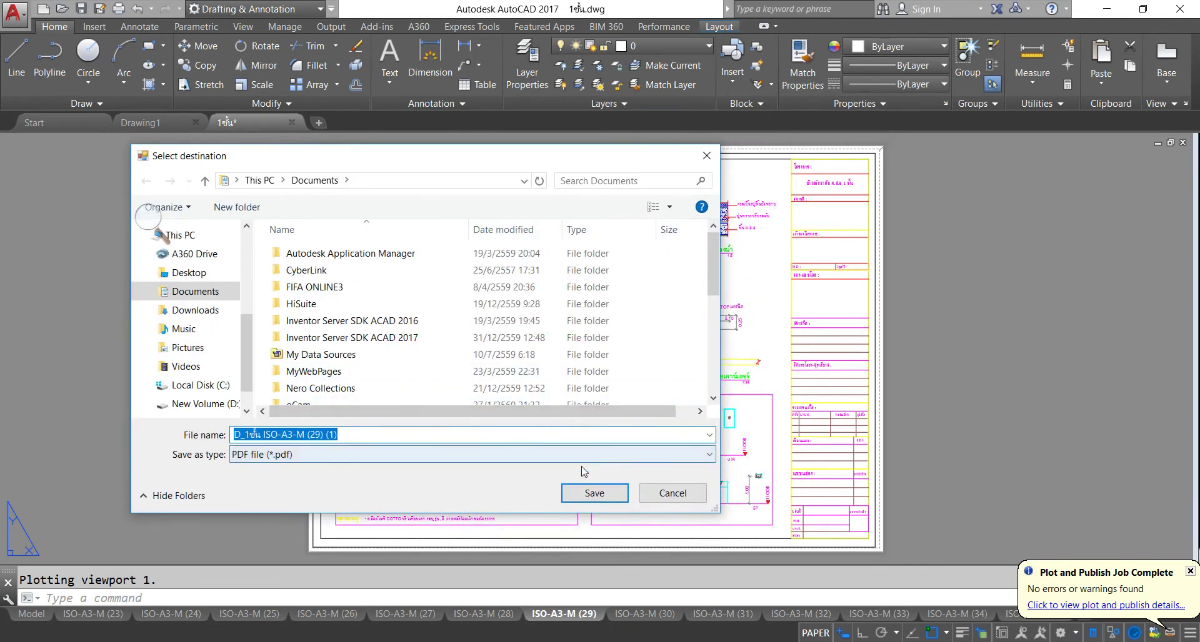
{"action": "left_click", "coordinate": [594, 494]}
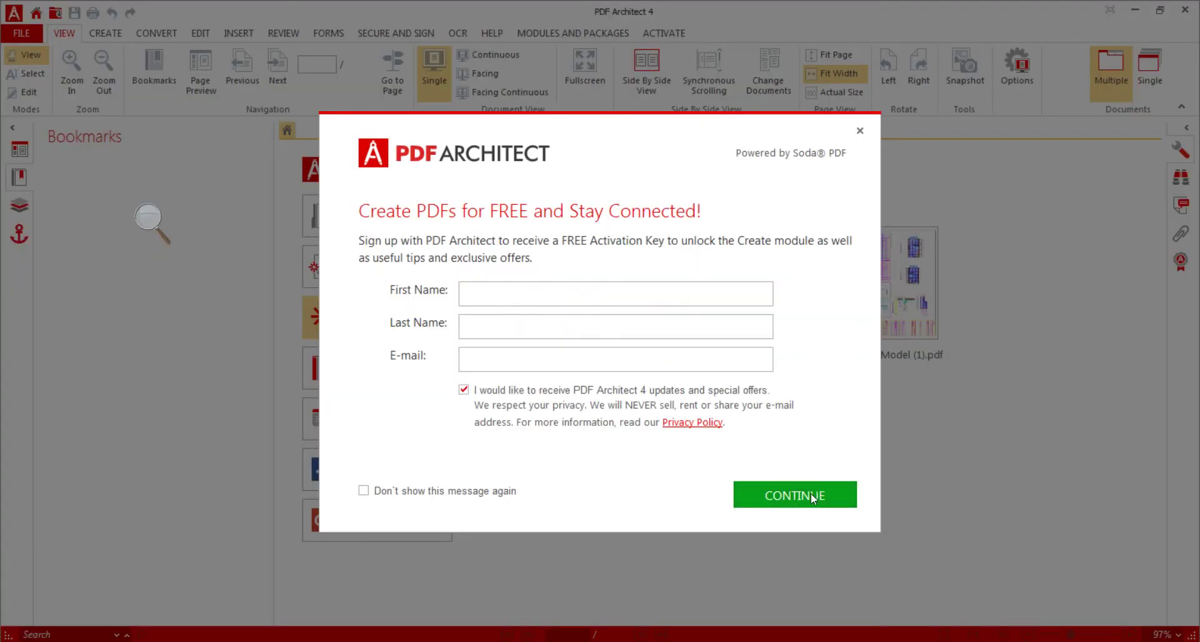
Step: Turn off PDF Architect's startup window, check the corrected Thai text, and close the viewer
{"action": "left_click", "coordinate": [812, 493]}
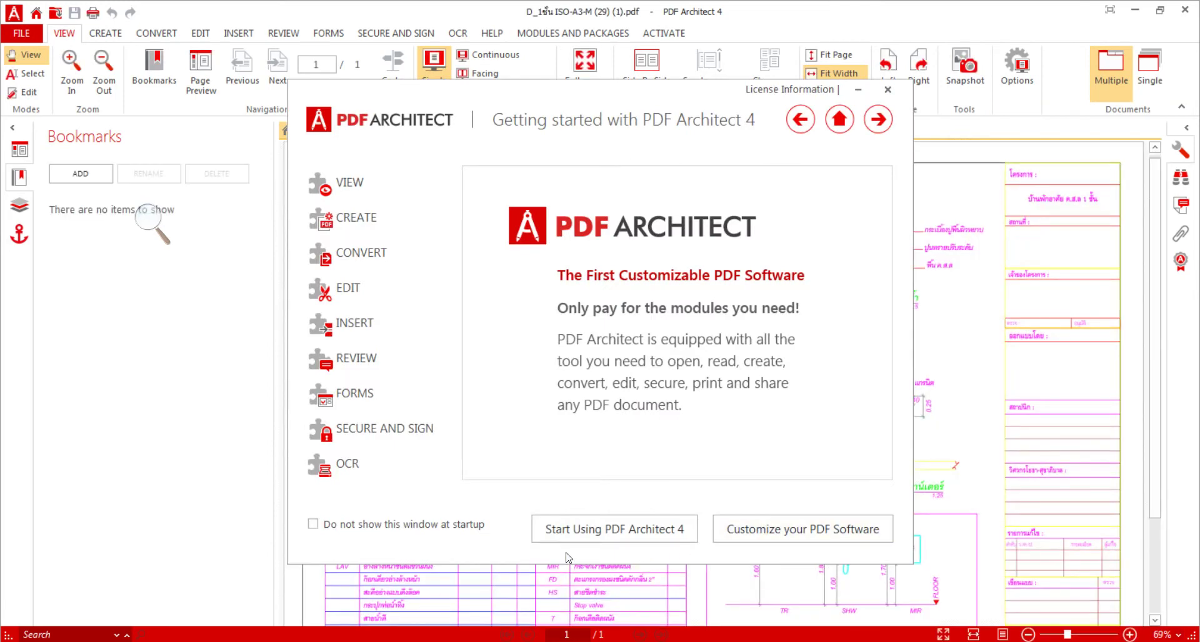
{"action": "left_click", "coordinate": [312, 524]}
{"action": "left_click", "coordinate": [888, 90]}
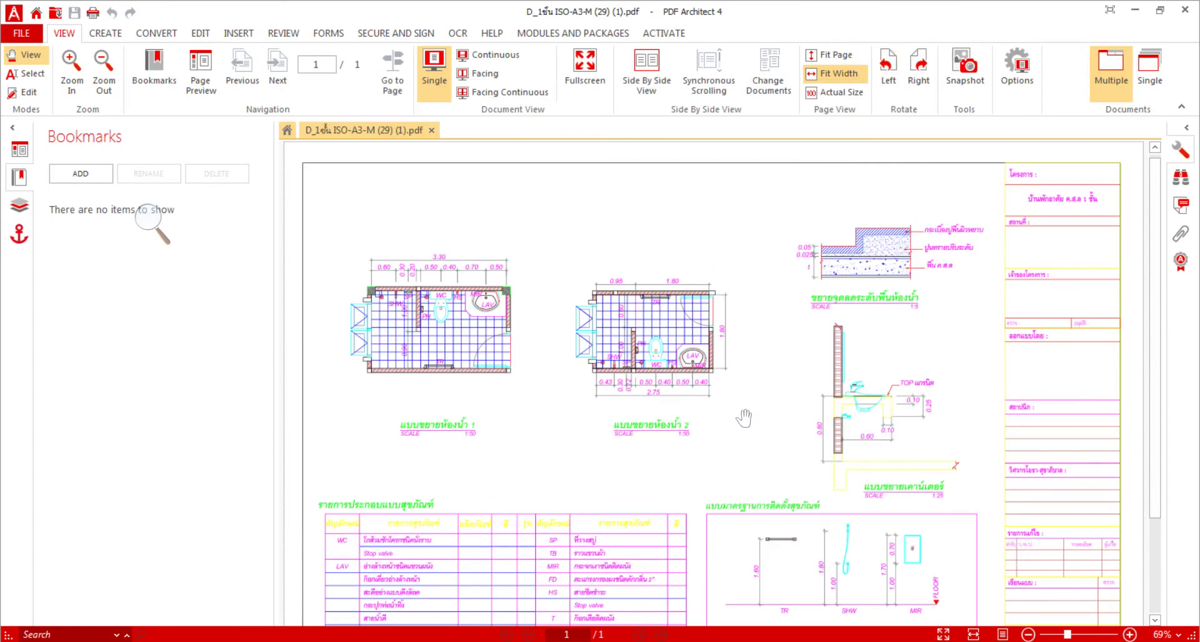
{"action": "scroll", "coordinate": [743, 418], "scroll_direction": "down", "scroll_amount": 3}
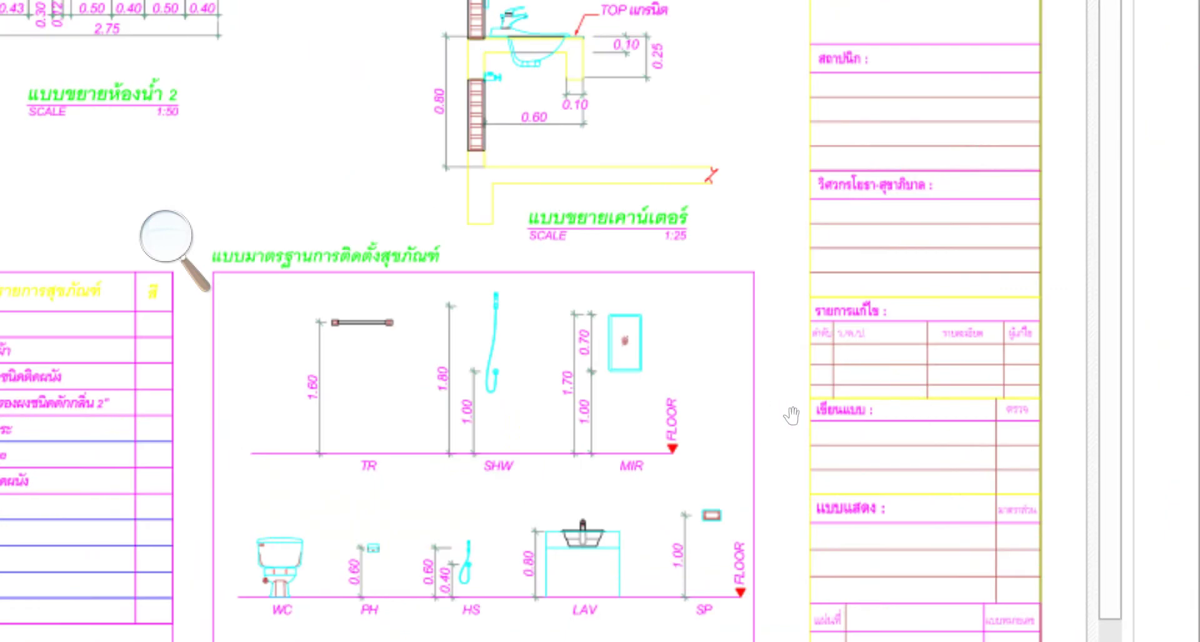
{"action": "scroll", "coordinate": [791, 415], "scroll_direction": "up", "scroll_amount": 3}
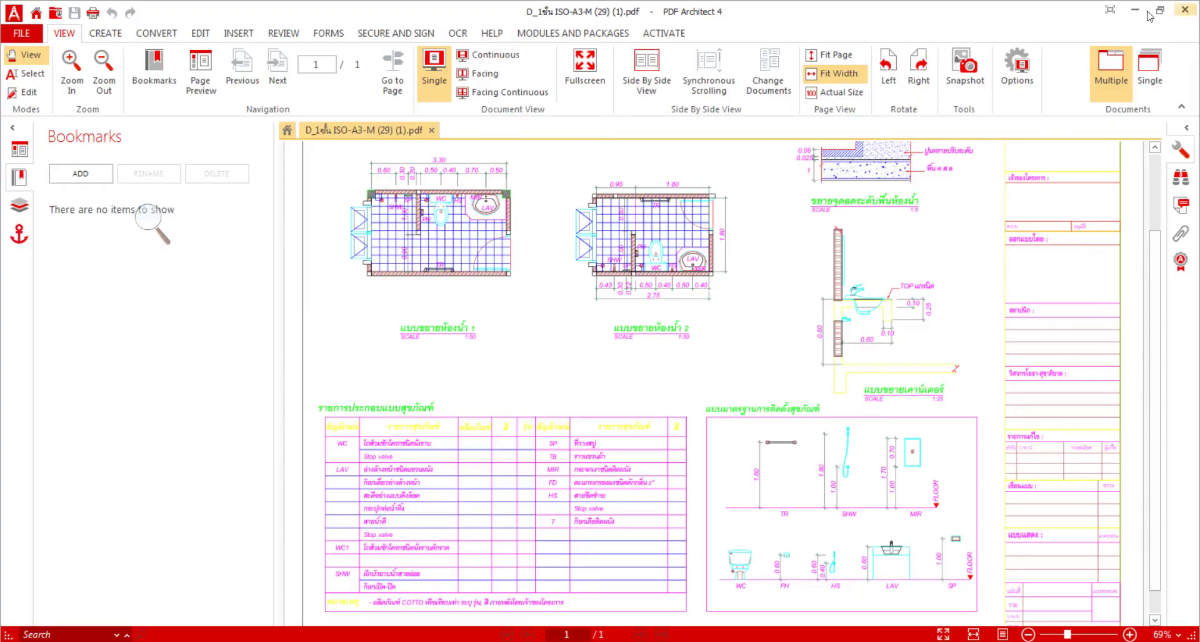
{"action": "left_click", "coordinate": [1193, 10]}
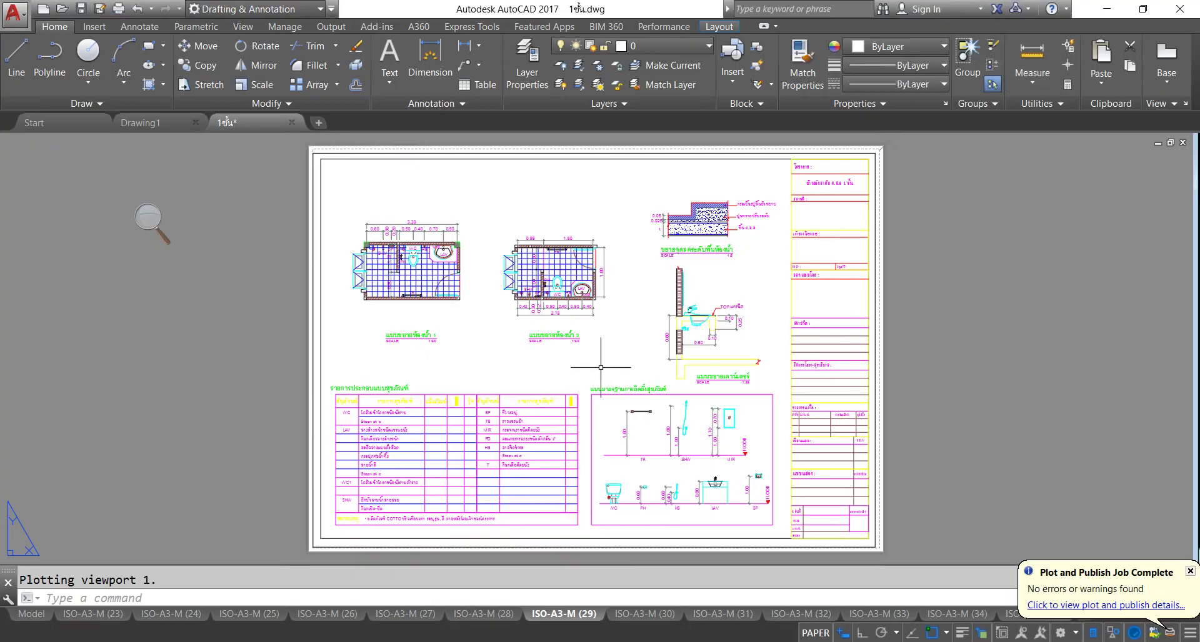
Step: Close the Plot and Publish Job Complete balloon in the status bar
{"action": "left_click", "coordinate": [1191, 573]}
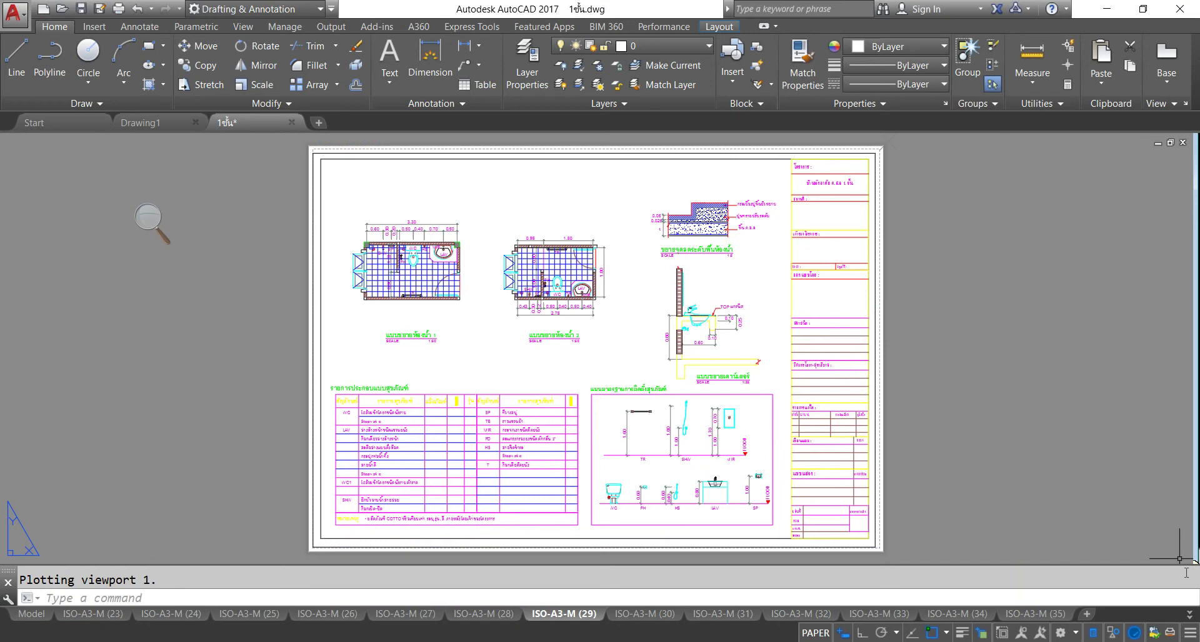